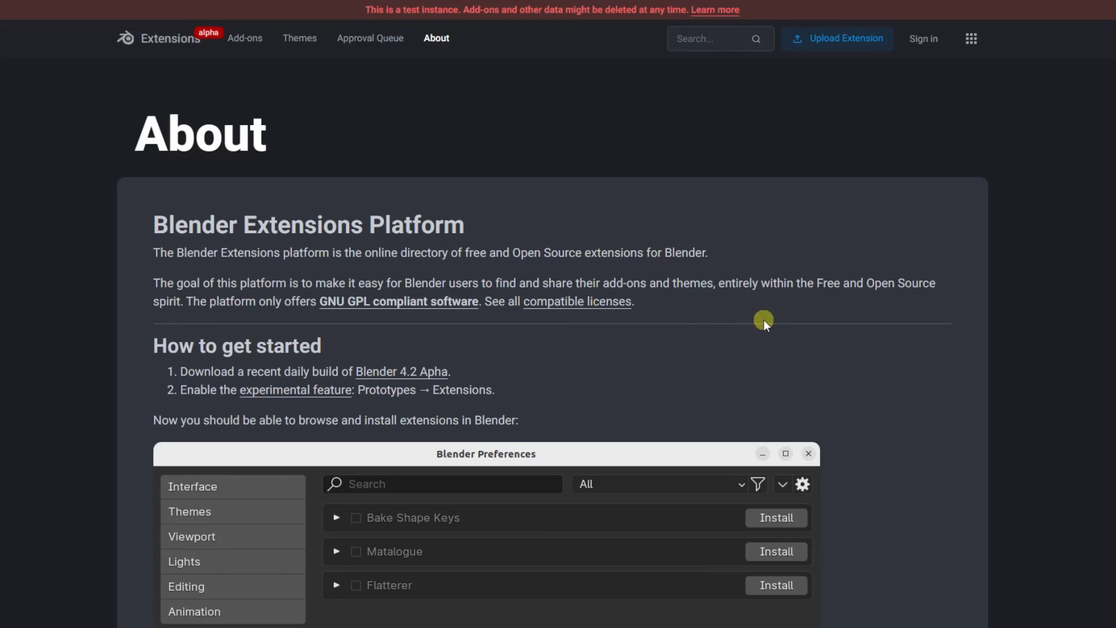
Scroll through the About page's How to get started and How to install sections.
scroll(719, 285, "down", 1)
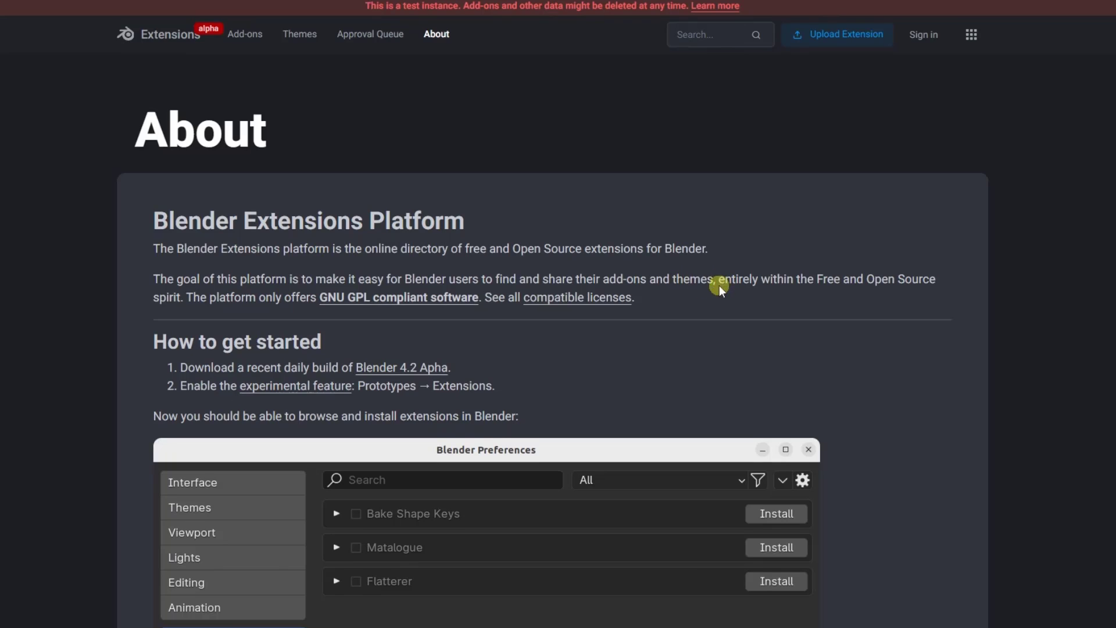
scroll(734, 286, "down", 2)
scroll(756, 274, "up", 1)
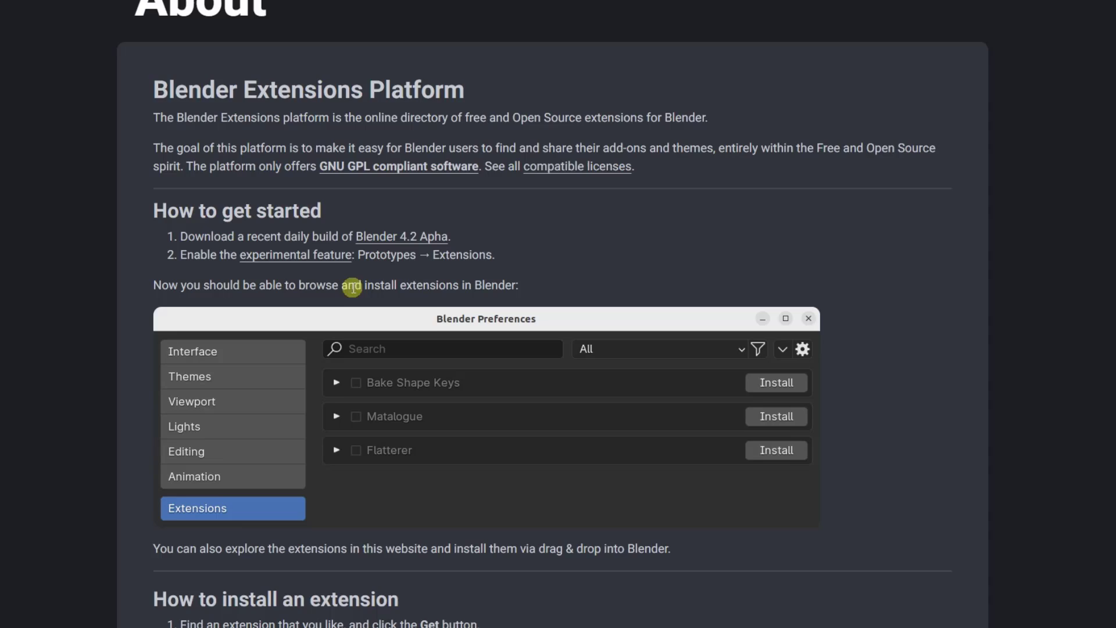
scroll(457, 285, "down", 2)
scroll(457, 284, "down", 2)
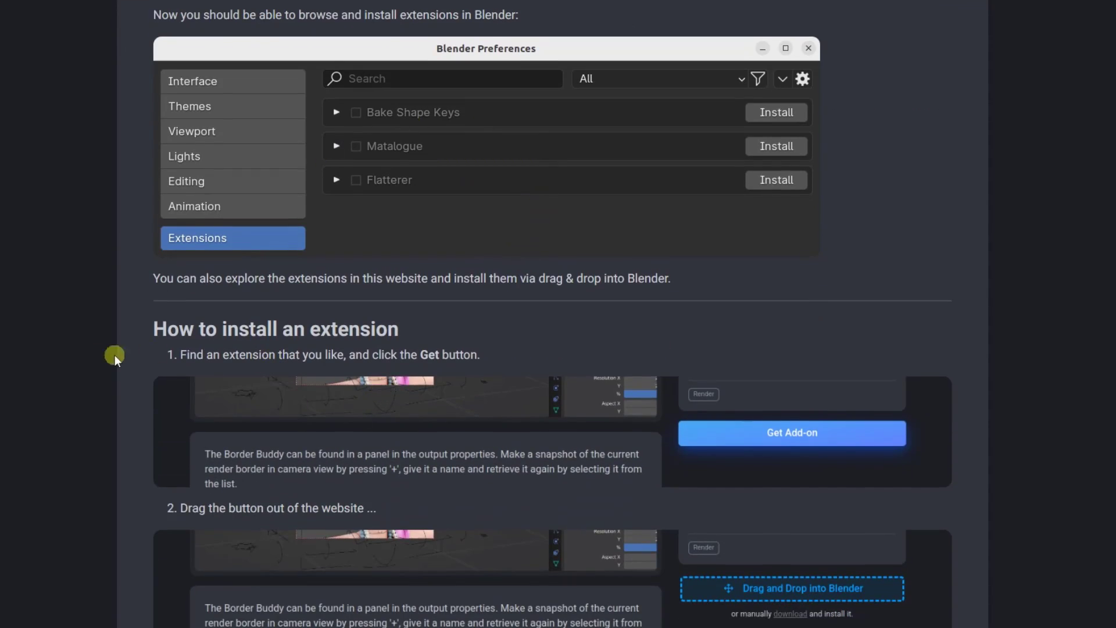
scroll(95, 351, "down", 2)
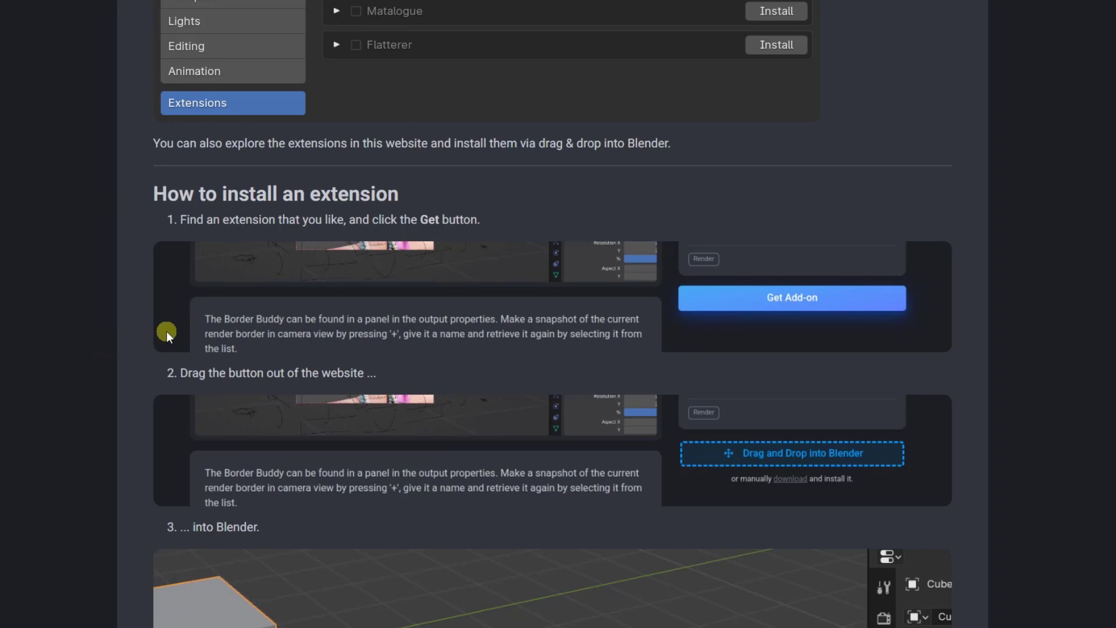
scroll(165, 327, "down", 2)
scroll(133, 344, "down", 3)
scroll(134, 343, "up", 1)
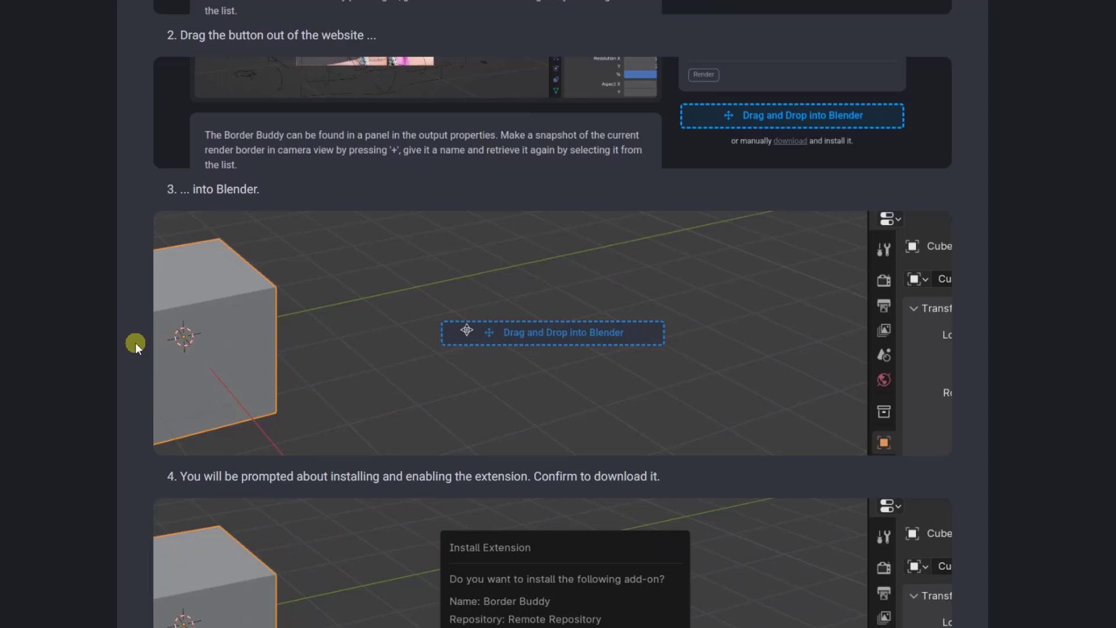
scroll(135, 343, "up", 1)
scroll(148, 354, "up", 9)
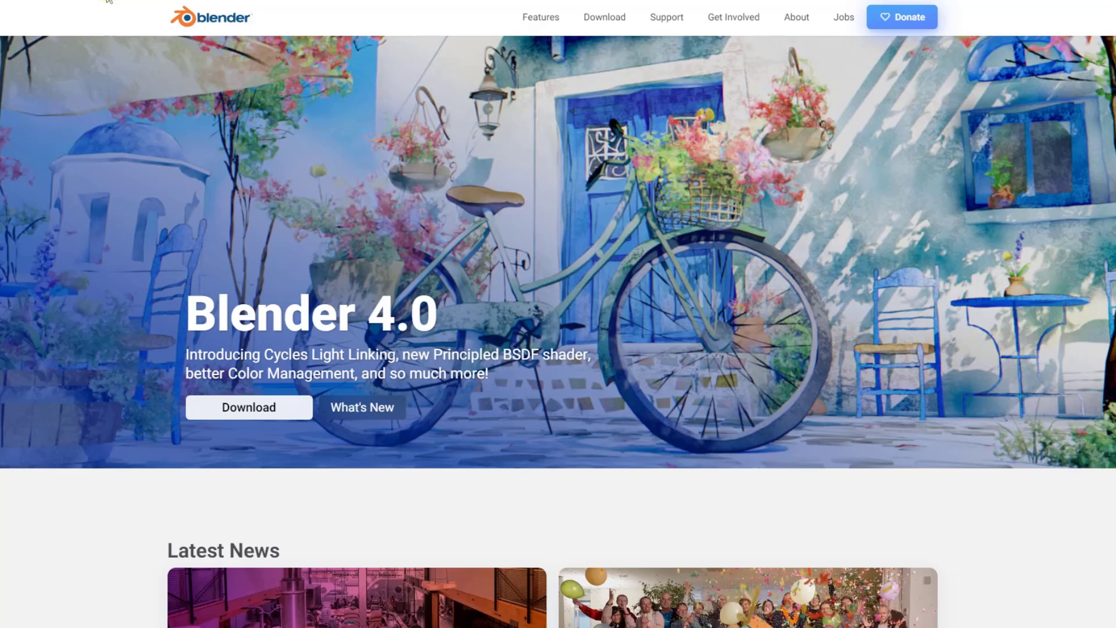
Go to the Download page and follow Go Experimental to the Daily Builds page.
left_click(606, 20)
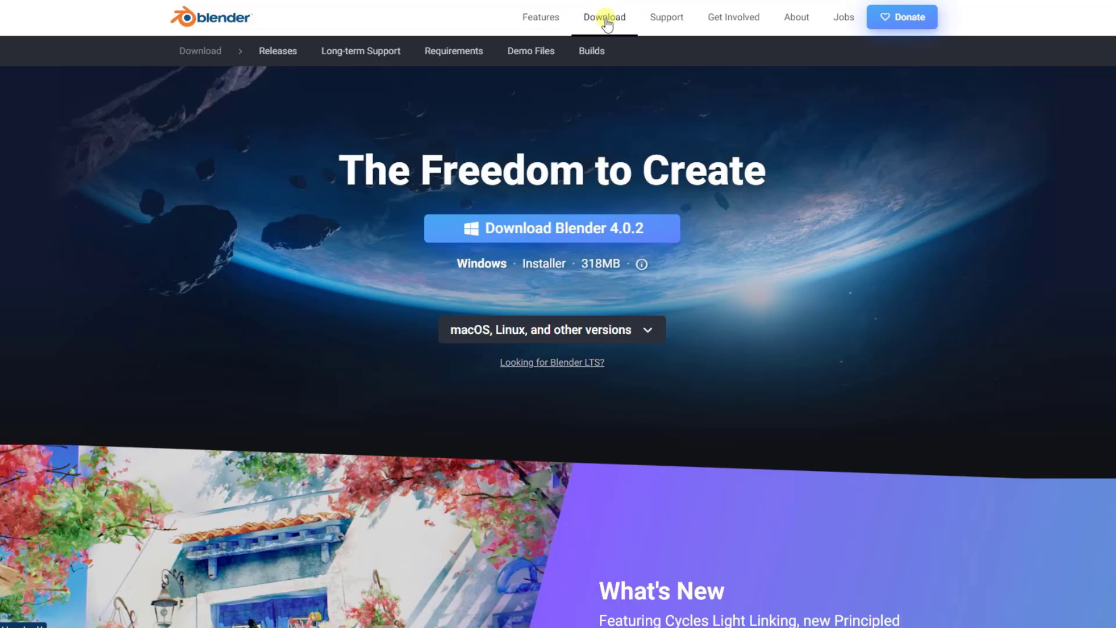
scroll(668, 172, "down", 15)
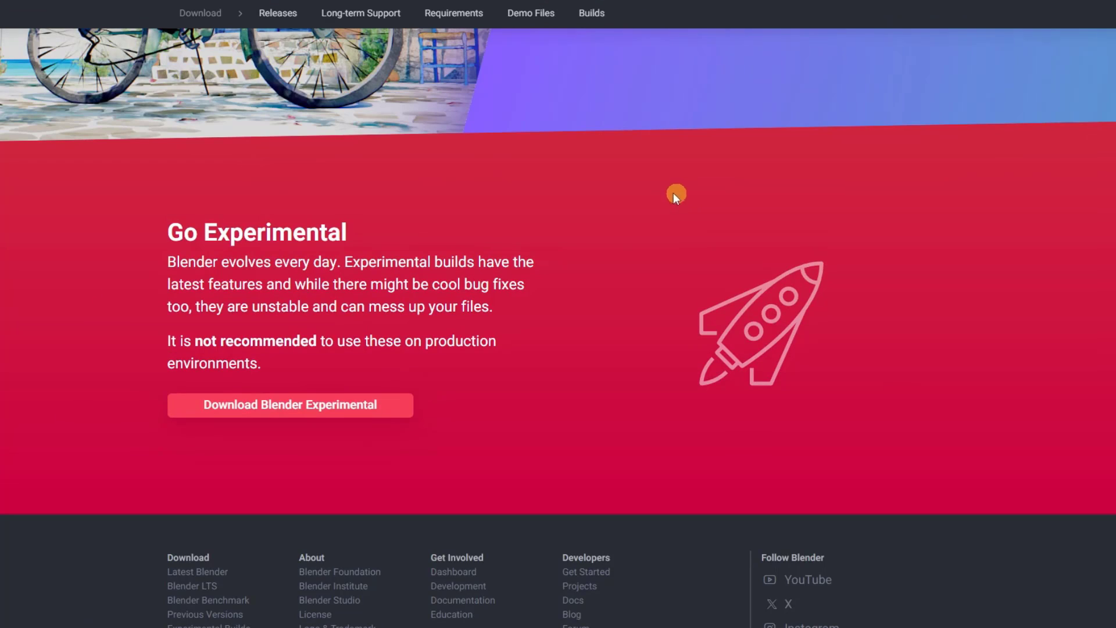
left_click(314, 406)
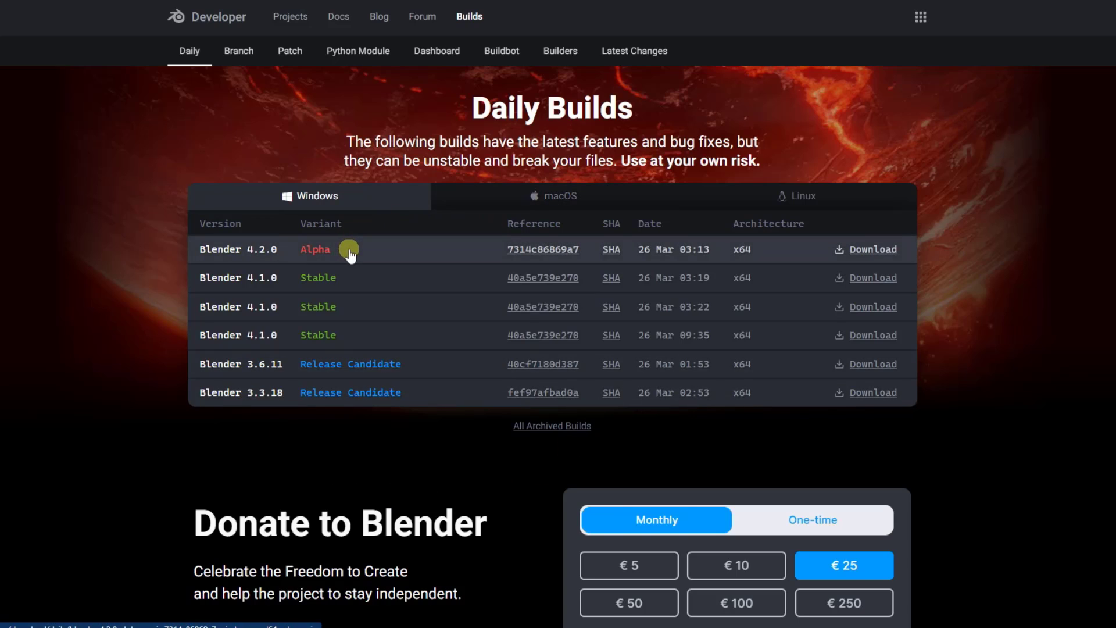
Highlight the Daily Builds warning sentence, then clear the selection.
left_click_drag(346, 142, 497, 165)
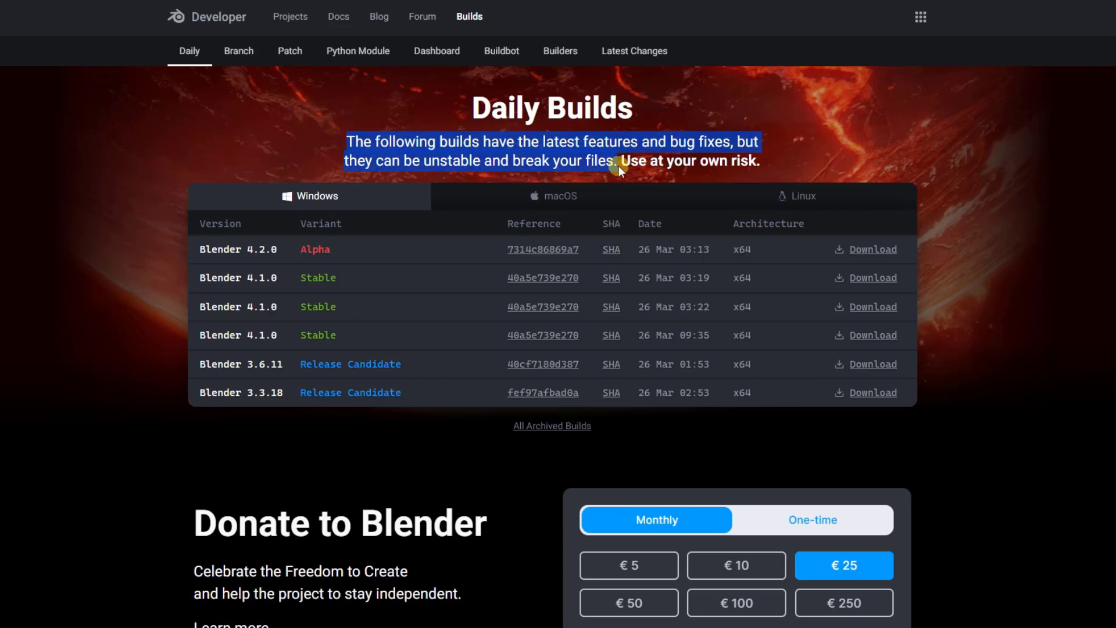
left_click_drag(619, 166, 350, 138)
left_click(350, 137)
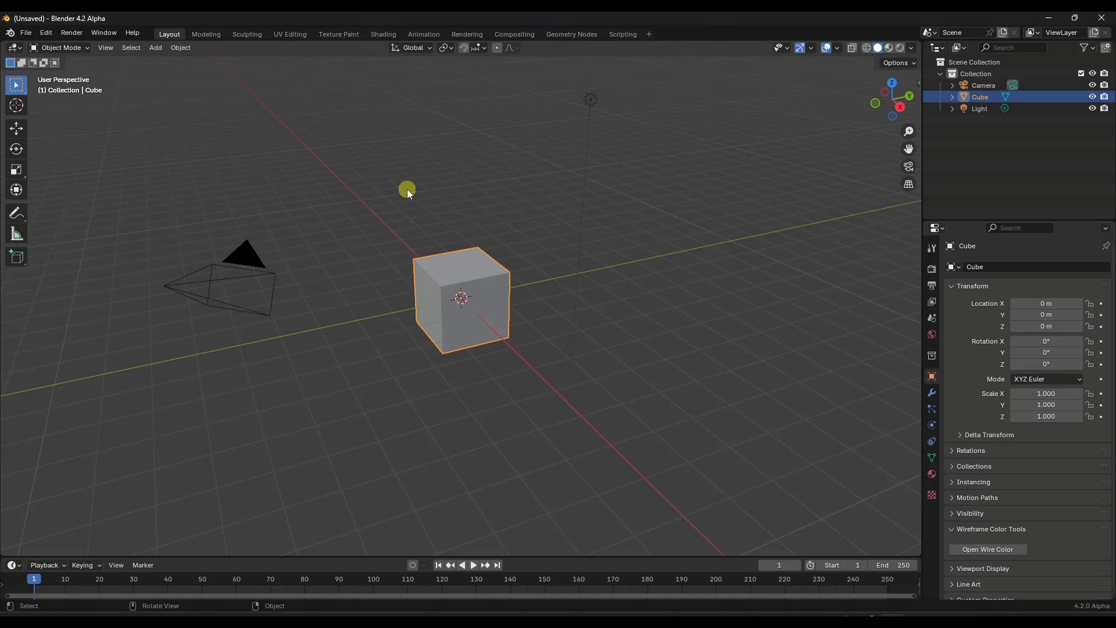
Open Edit > Preferences and leave Interface > Developer Extras enabled.
left_click(46, 33)
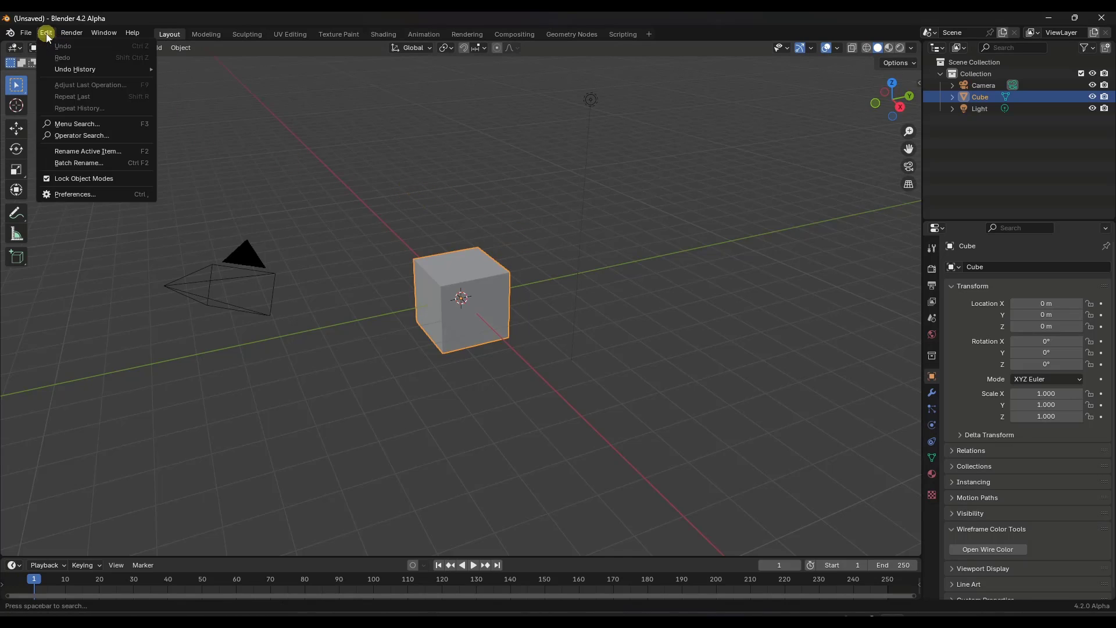
left_click(78, 193)
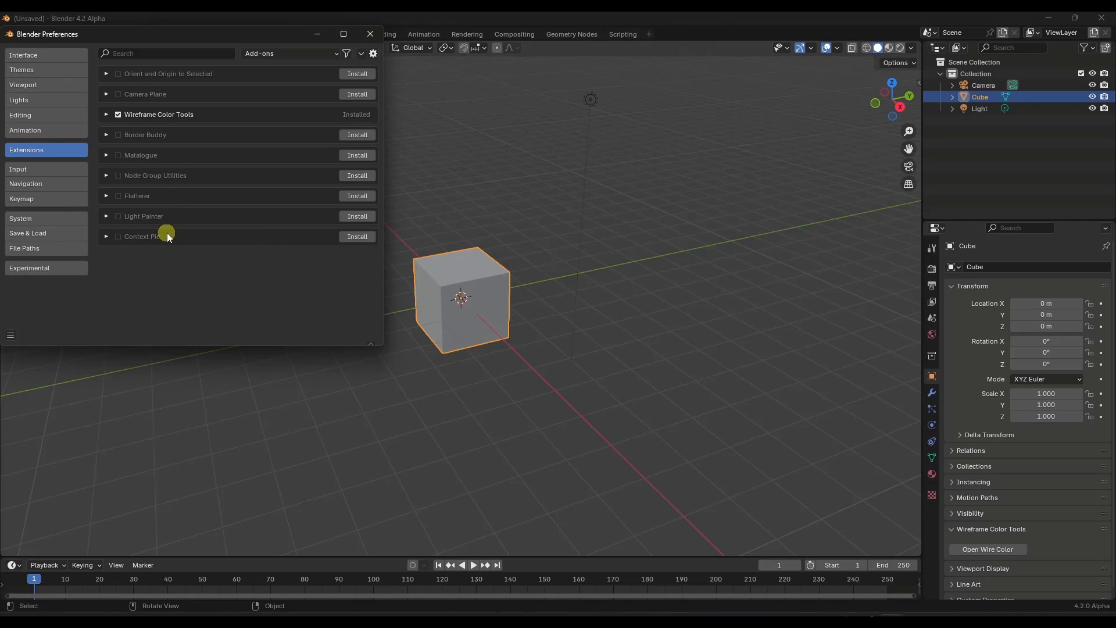
left_click(64, 274)
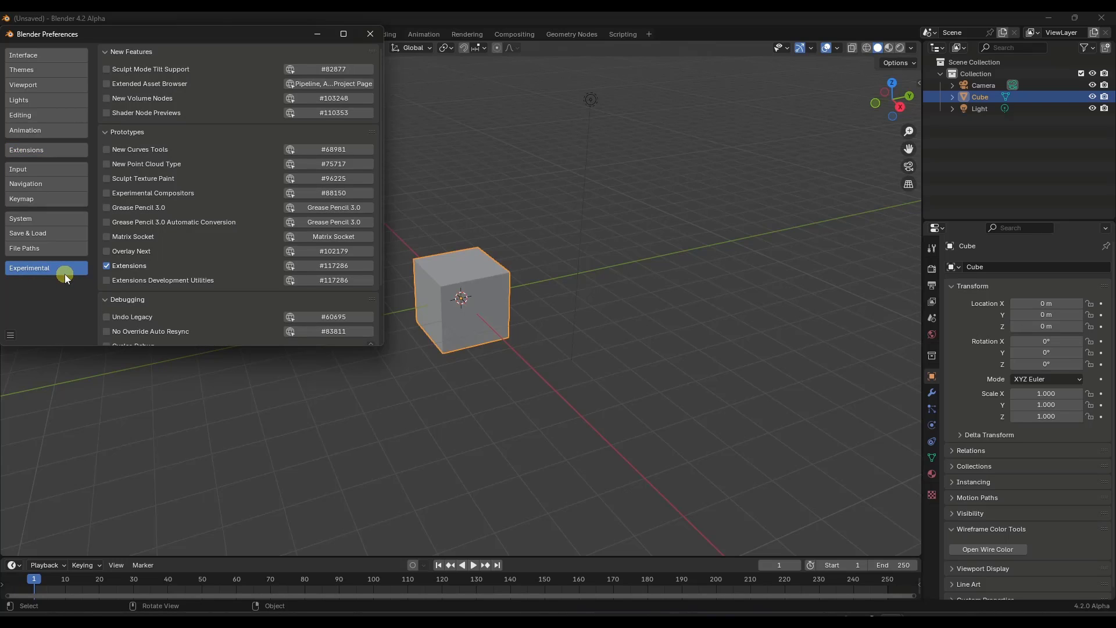
left_click(66, 59)
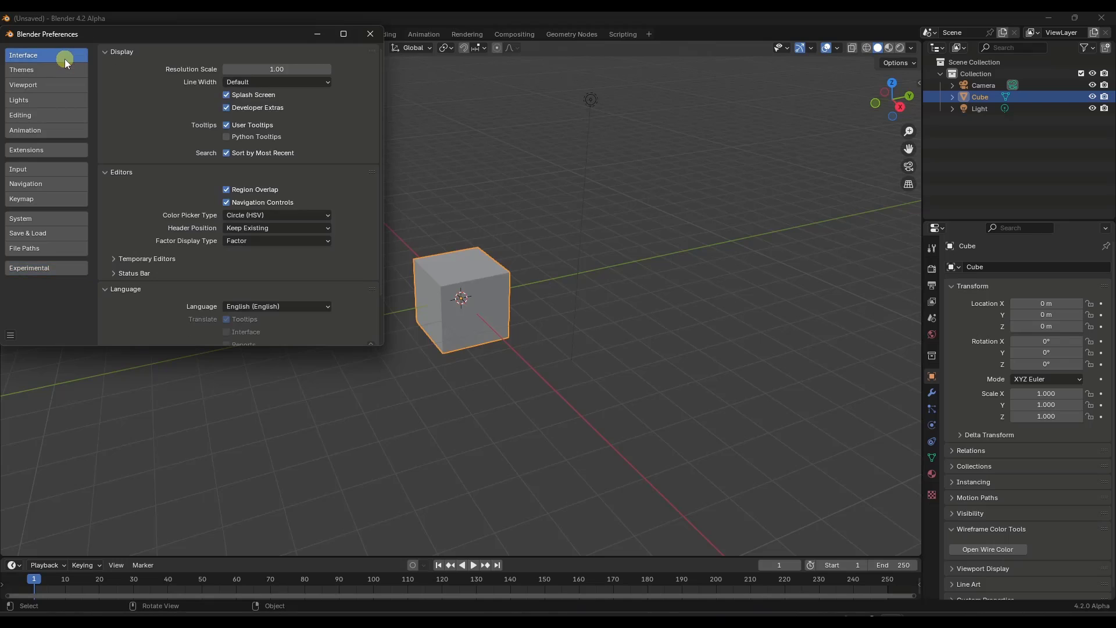
left_click(227, 107)
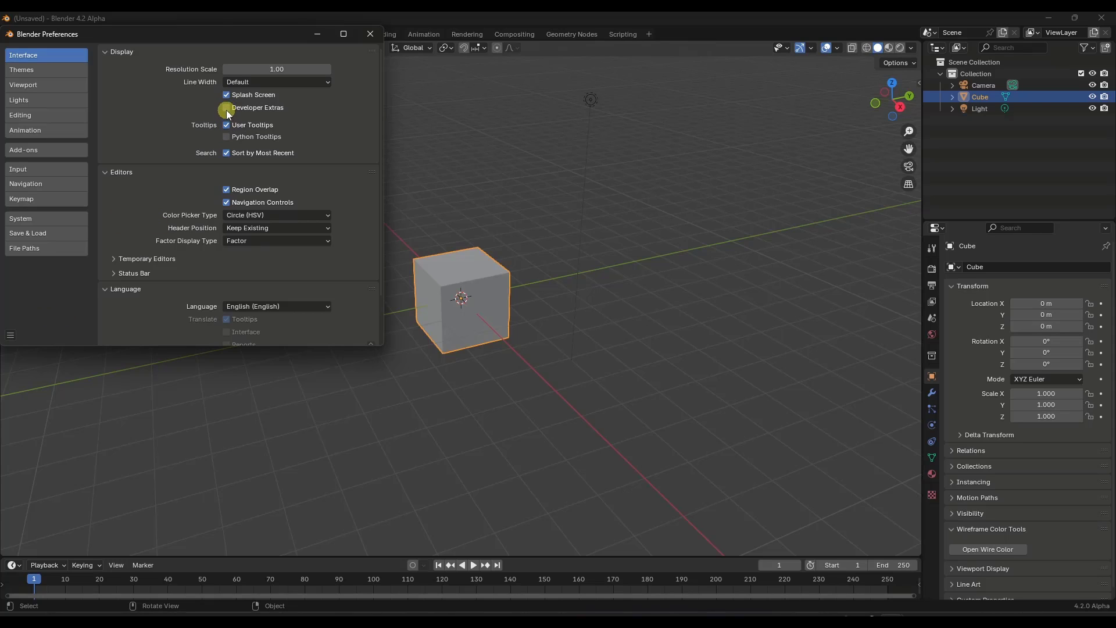
left_click(226, 108)
Back in Experimental settings, open the Extensions prototype's #117286 tracker issue.
left_click(53, 270)
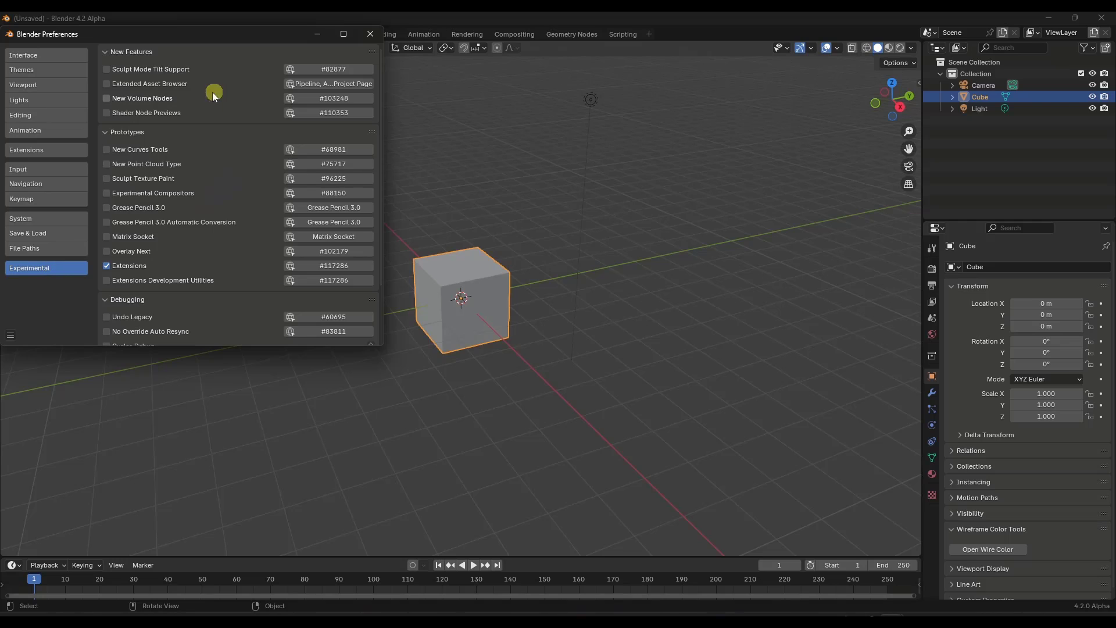
scroll(198, 134, "down", 4)
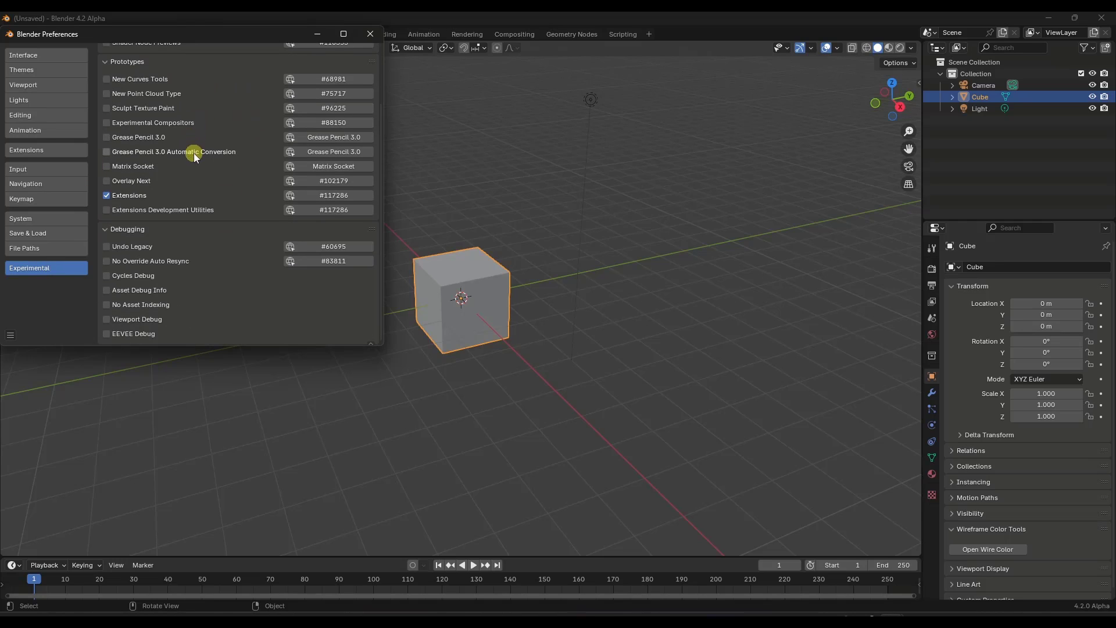
scroll(195, 158, "up", 2)
scroll(198, 164, "up", 2)
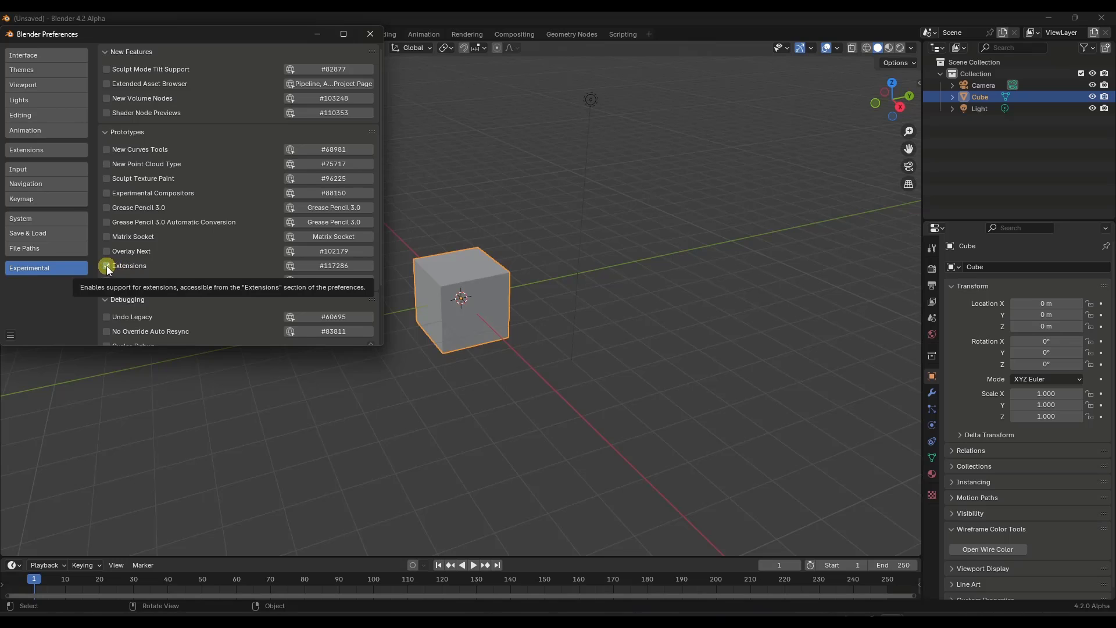
left_click(329, 266)
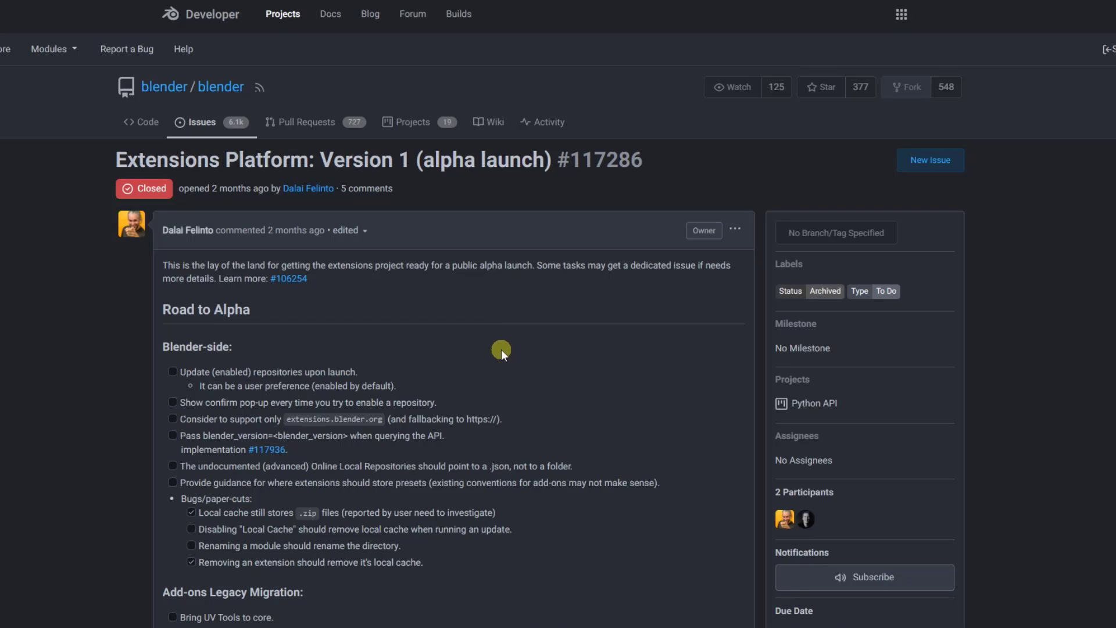
Scroll down issue #117286's task lists to the Archived tasks.
scroll(471, 279, "down", 8)
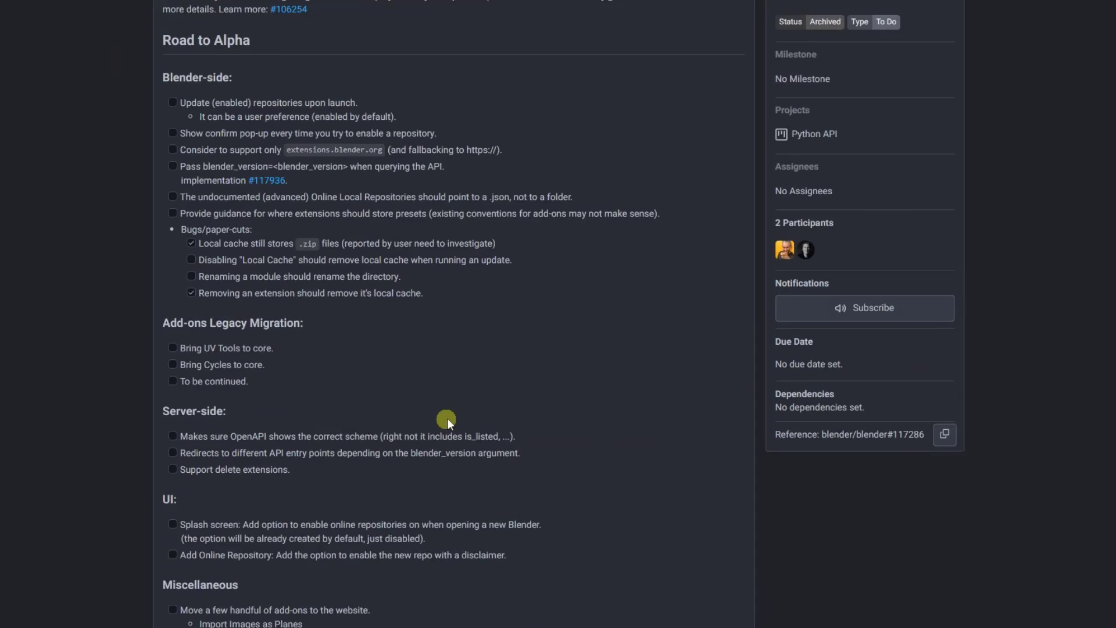
scroll(242, 375, "down", 6)
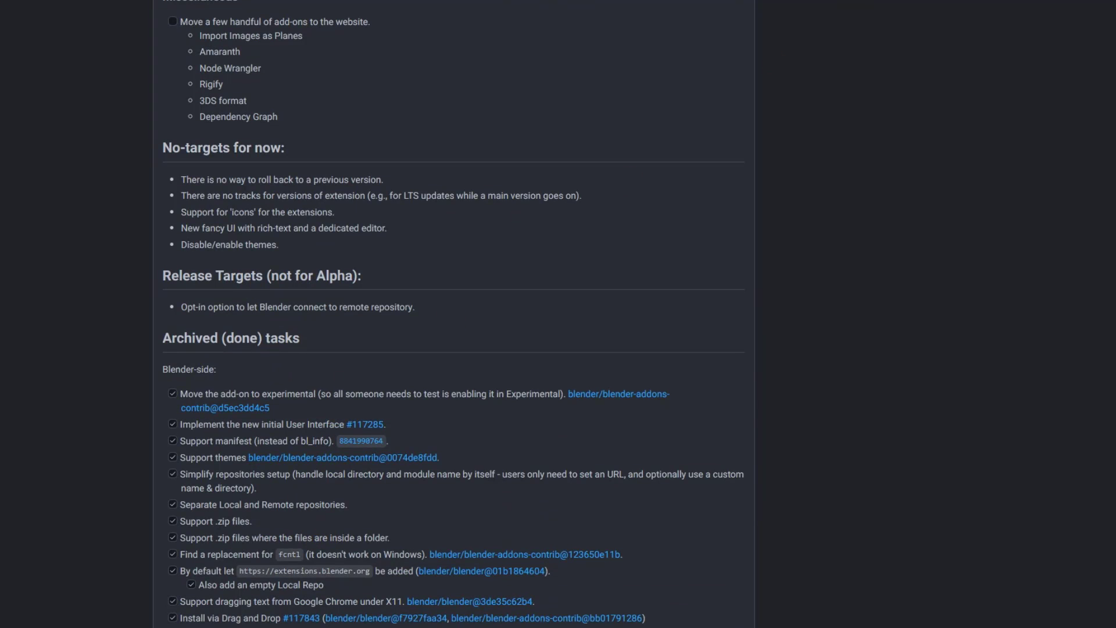
scroll(249, 326, "down", 3)
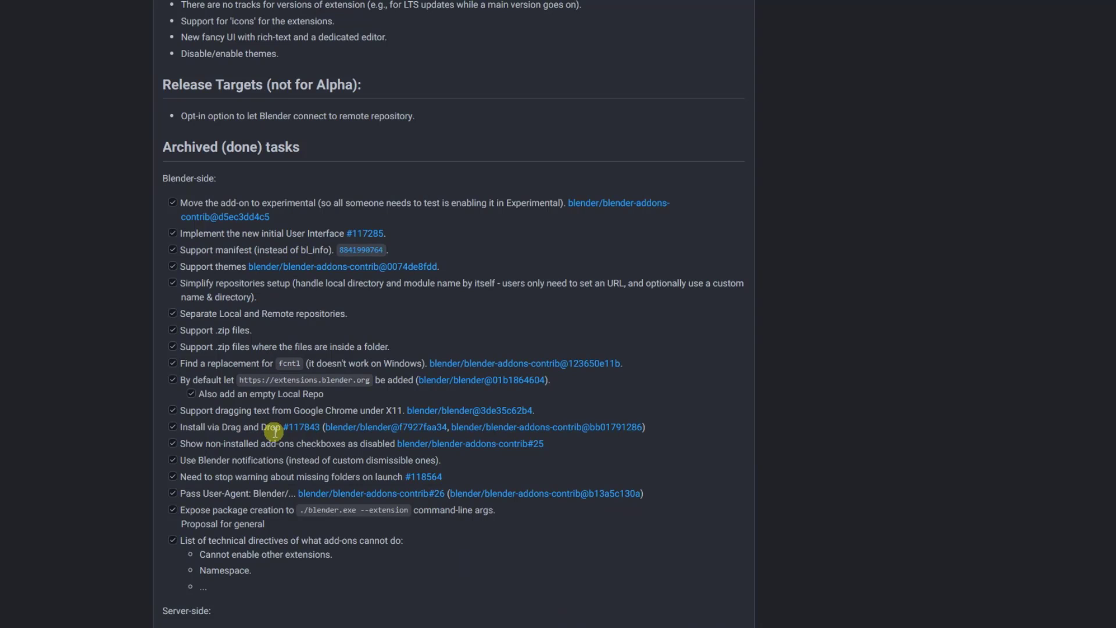
mouse_move(293, 427)
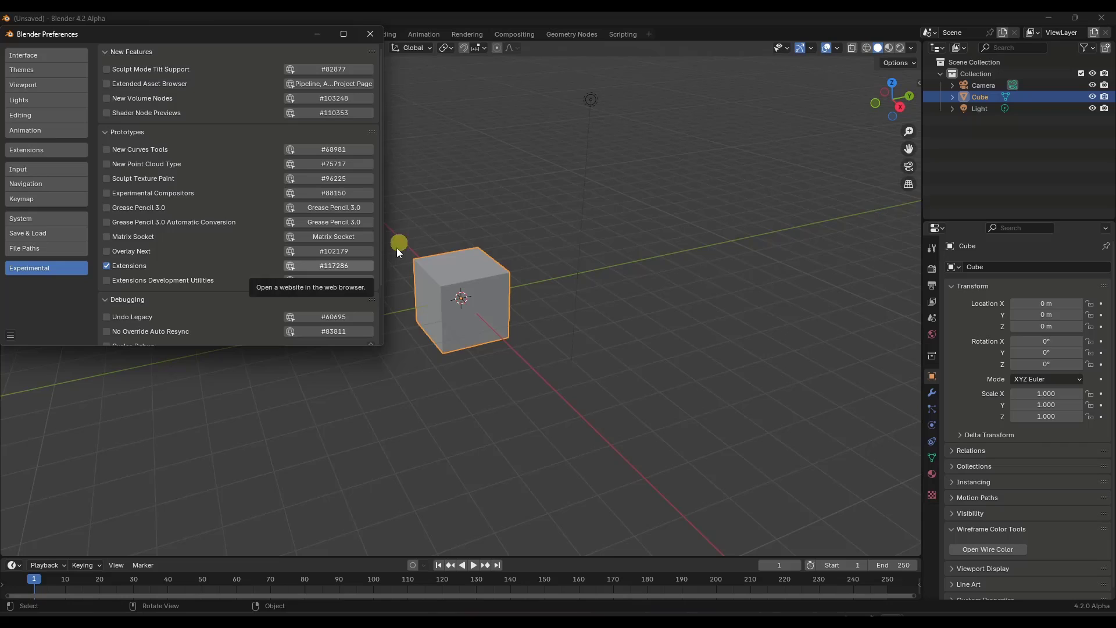
left_click(107, 267)
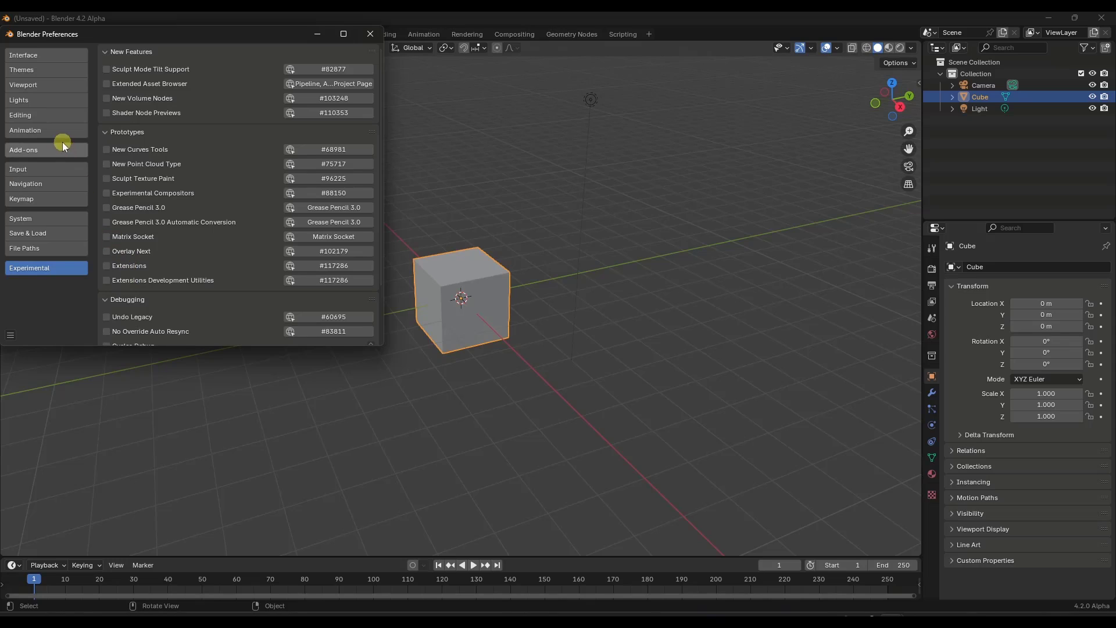
left_click(108, 268)
Show the Extensions list with all extension types and scroll through it.
left_click(47, 156)
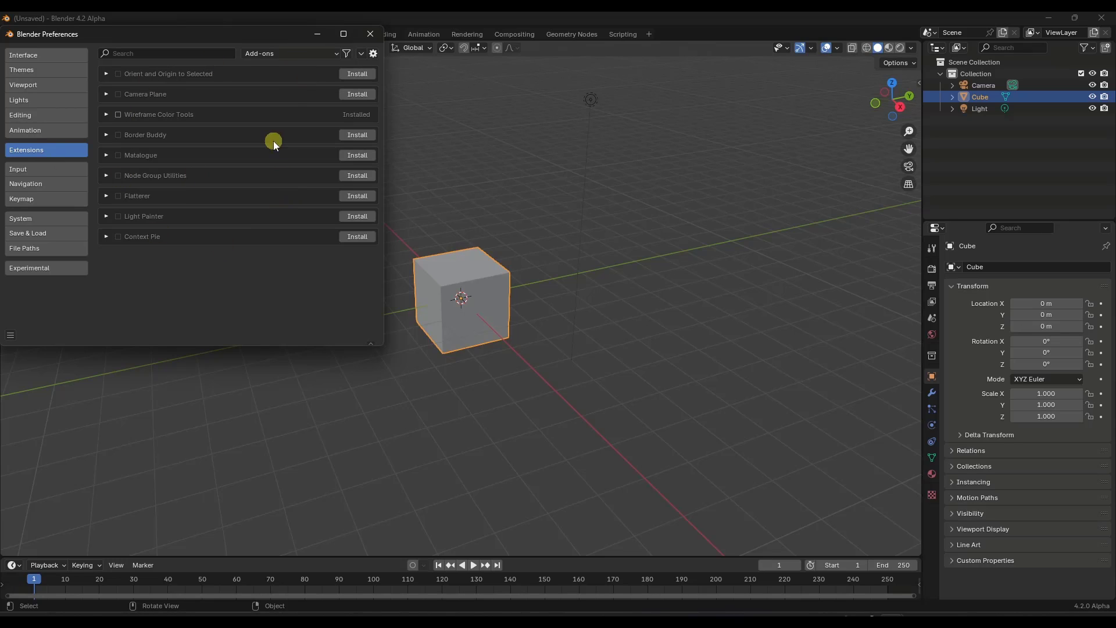
left_click(292, 54)
left_click(290, 42)
scroll(281, 177, "down", 10)
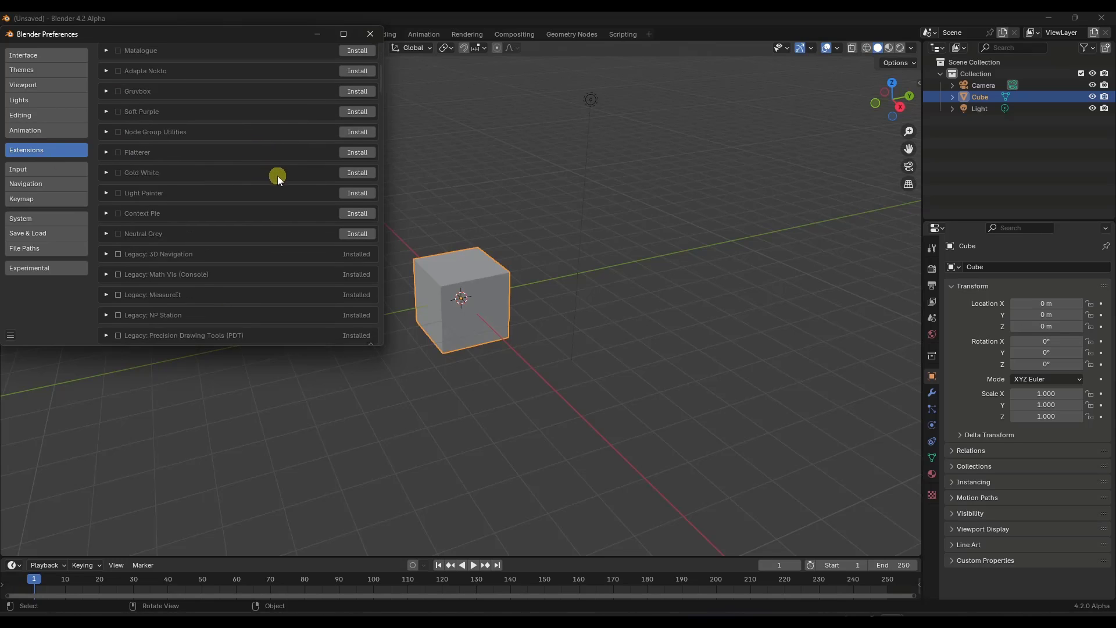
scroll(165, 295, "down", 3)
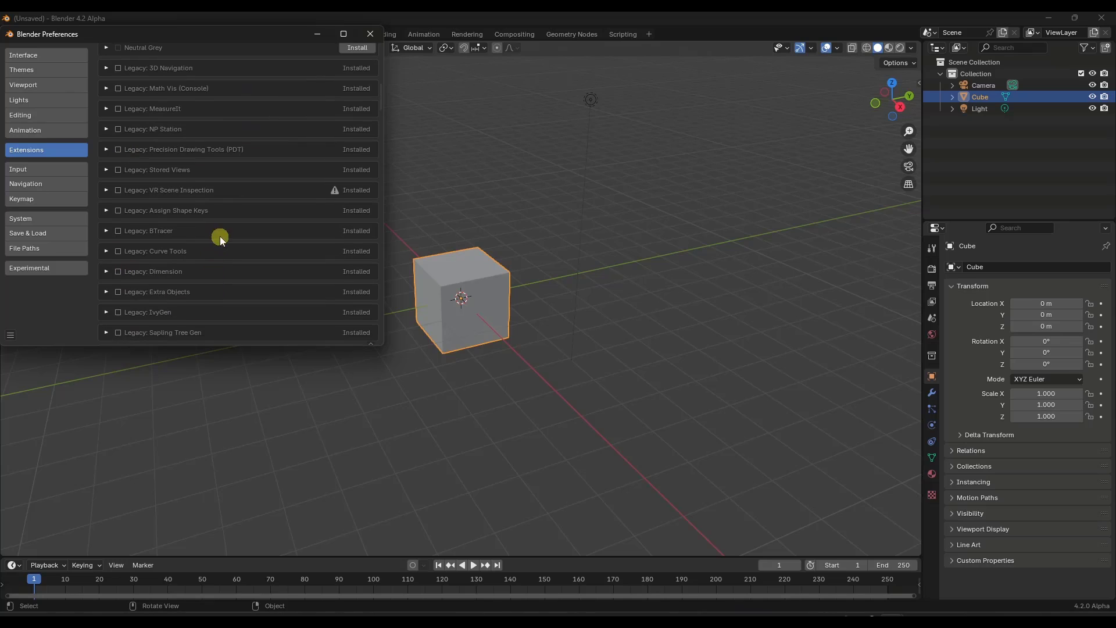
scroll(200, 215, "down", 7)
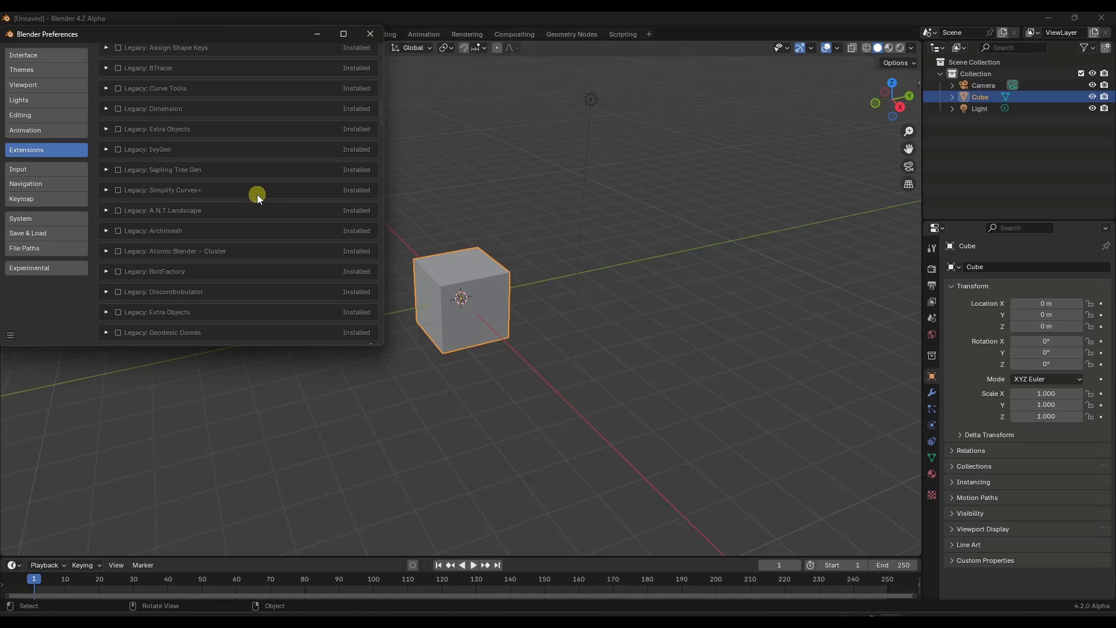
scroll(257, 194, "down", 6)
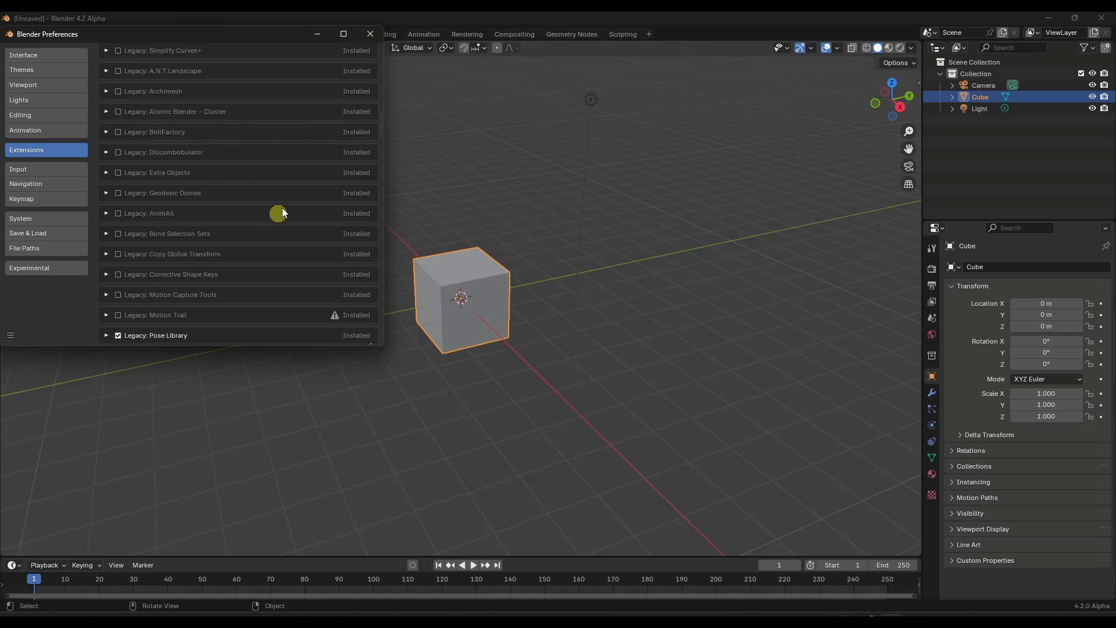
scroll(282, 211, "up", 5)
scroll(221, 200, "up", 15)
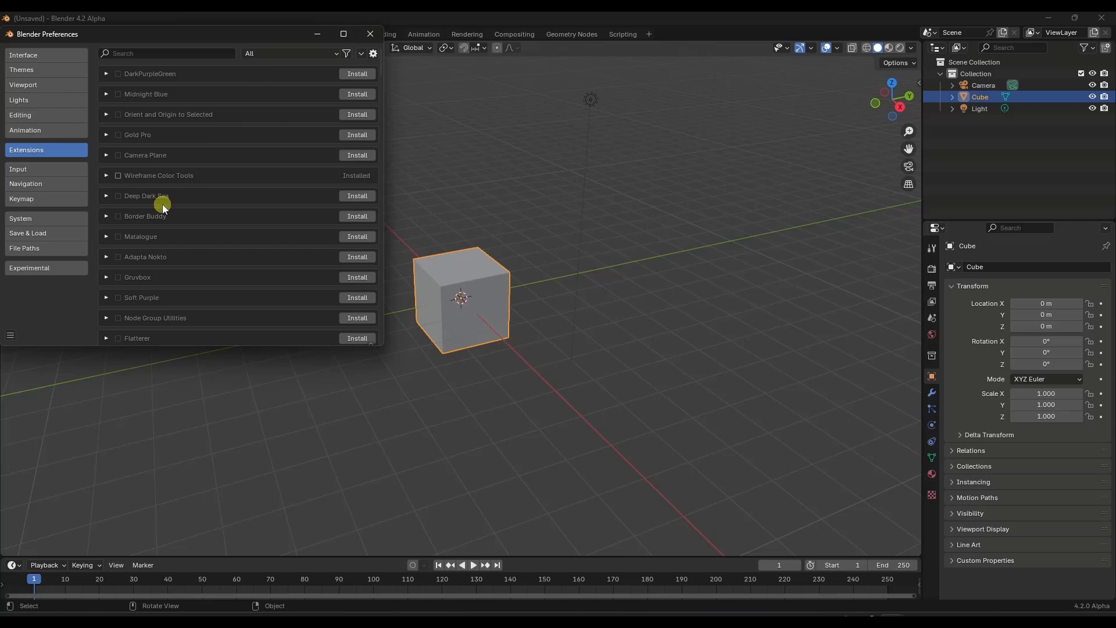
Set the extension type filter to Add-ons only, after briefly trying Themes.
left_click(274, 56)
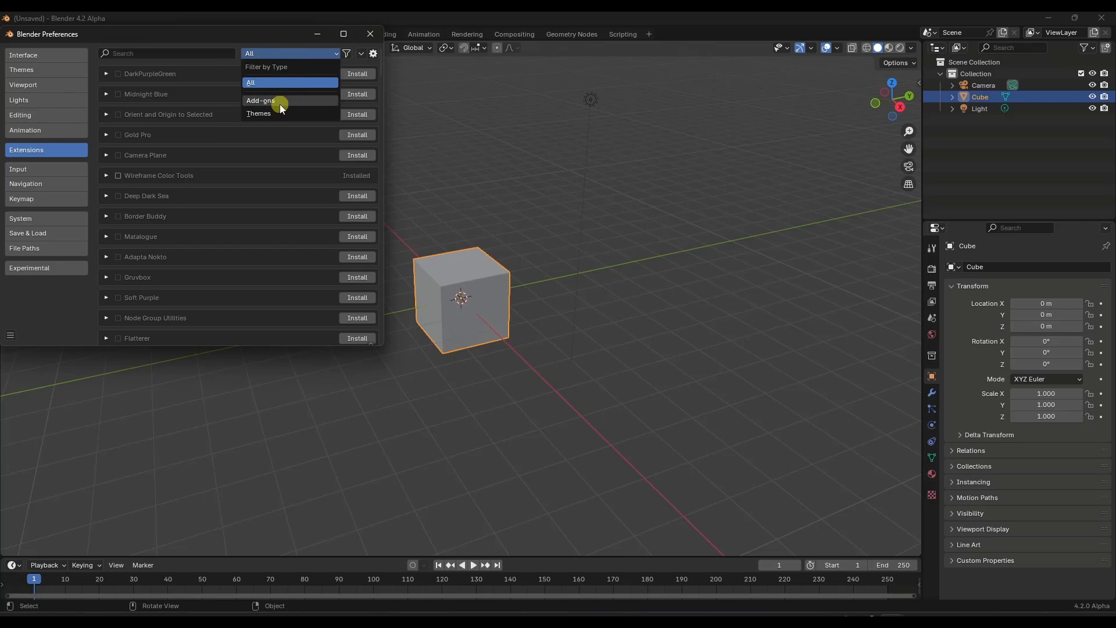
left_click(280, 104)
left_click(284, 54)
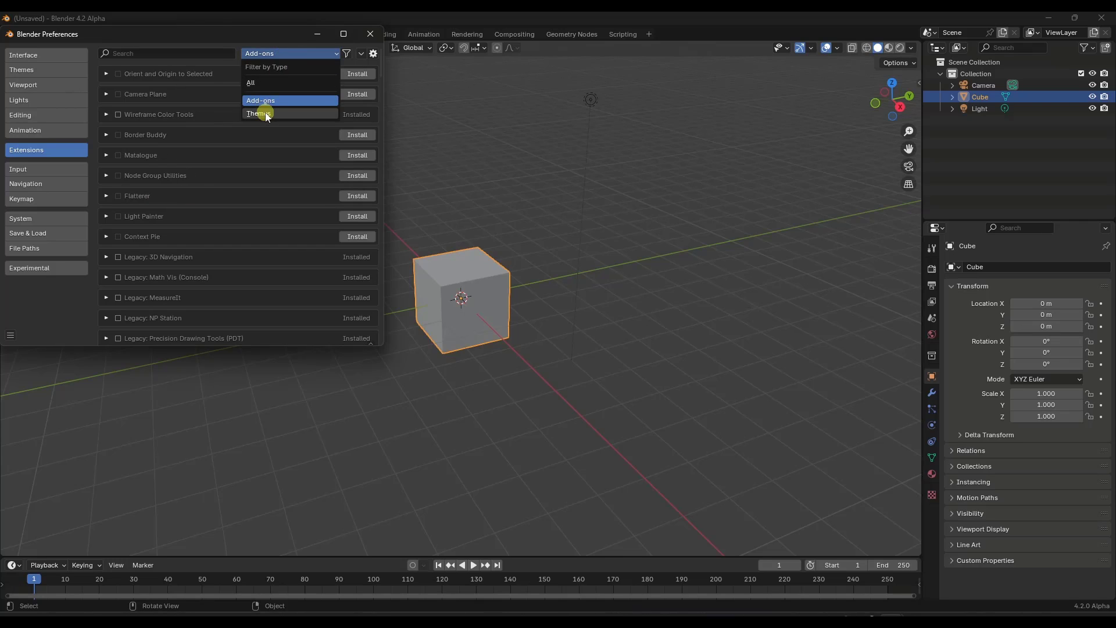
left_click(265, 112)
left_click(274, 52)
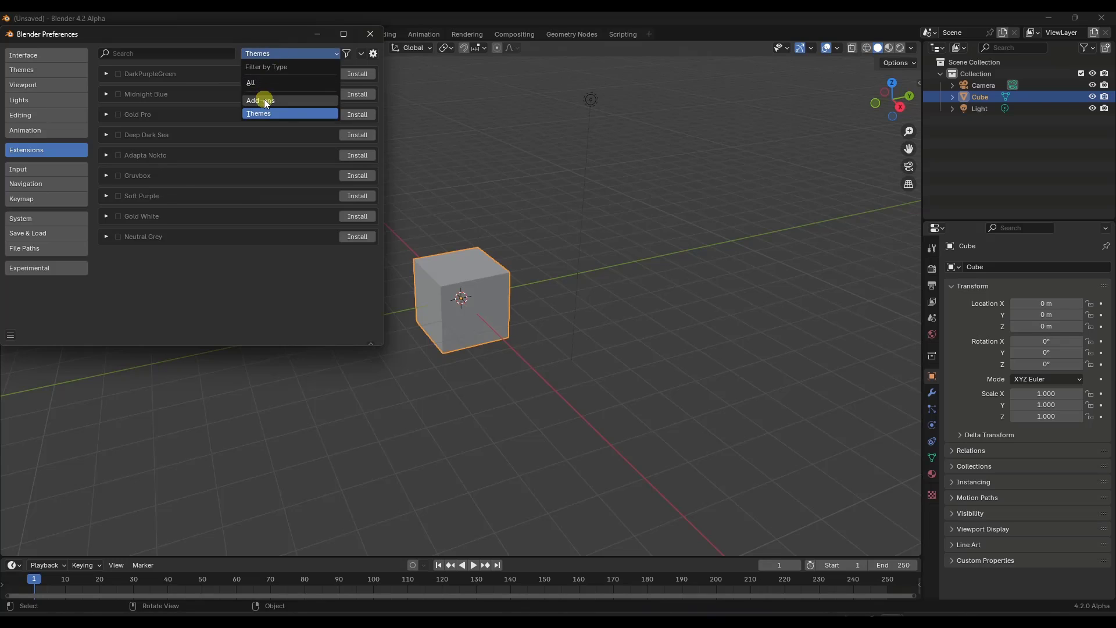
left_click(264, 100)
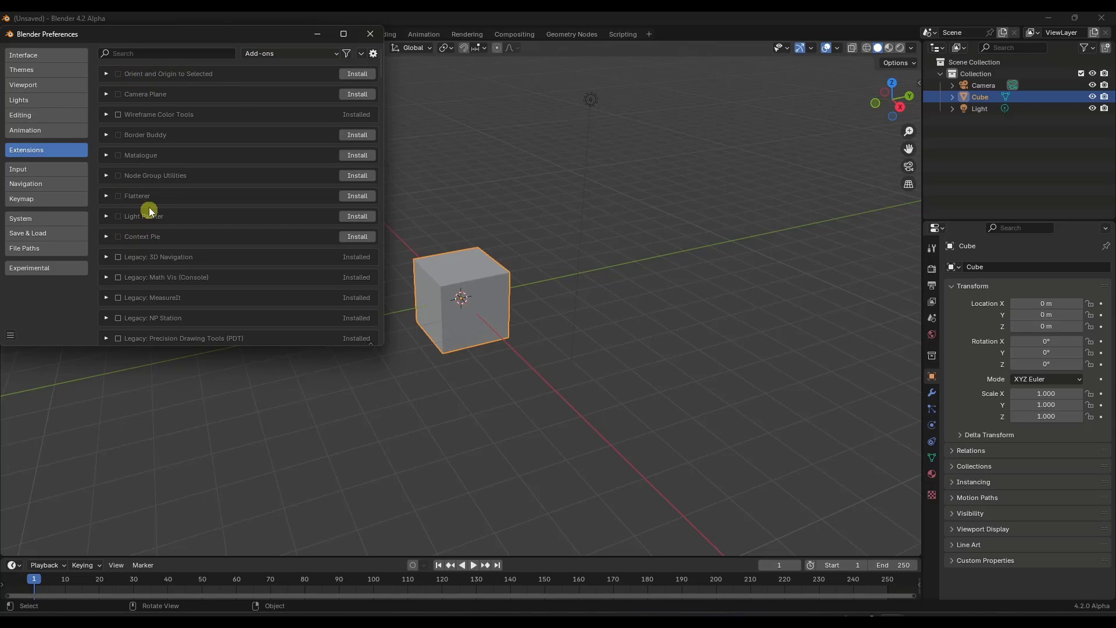
left_click(361, 54)
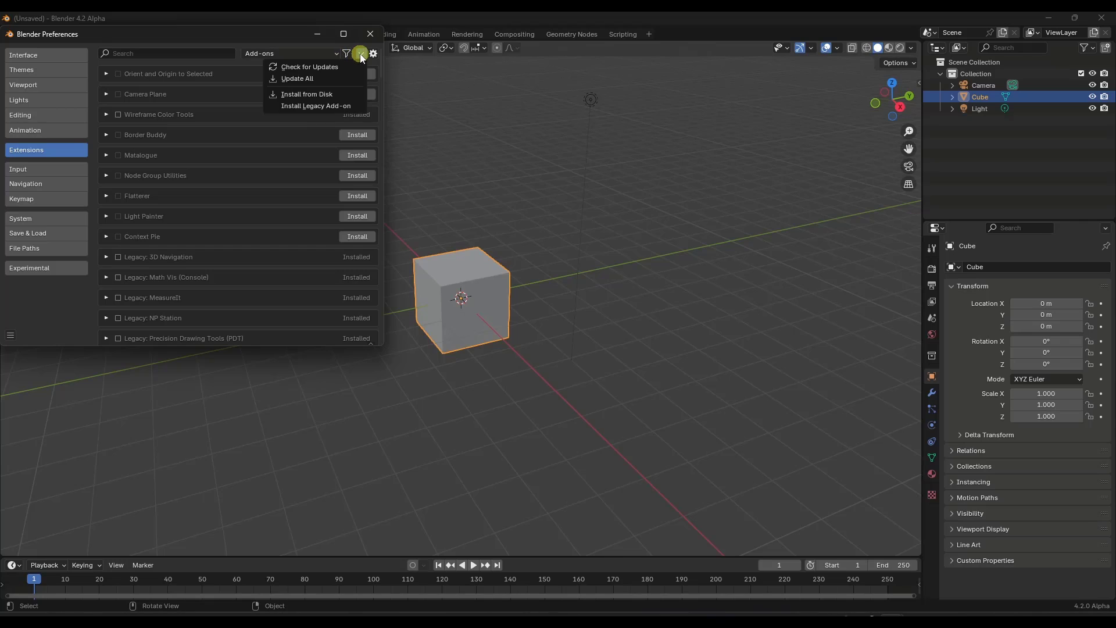
Check the extension repository for updates.
left_click(335, 69)
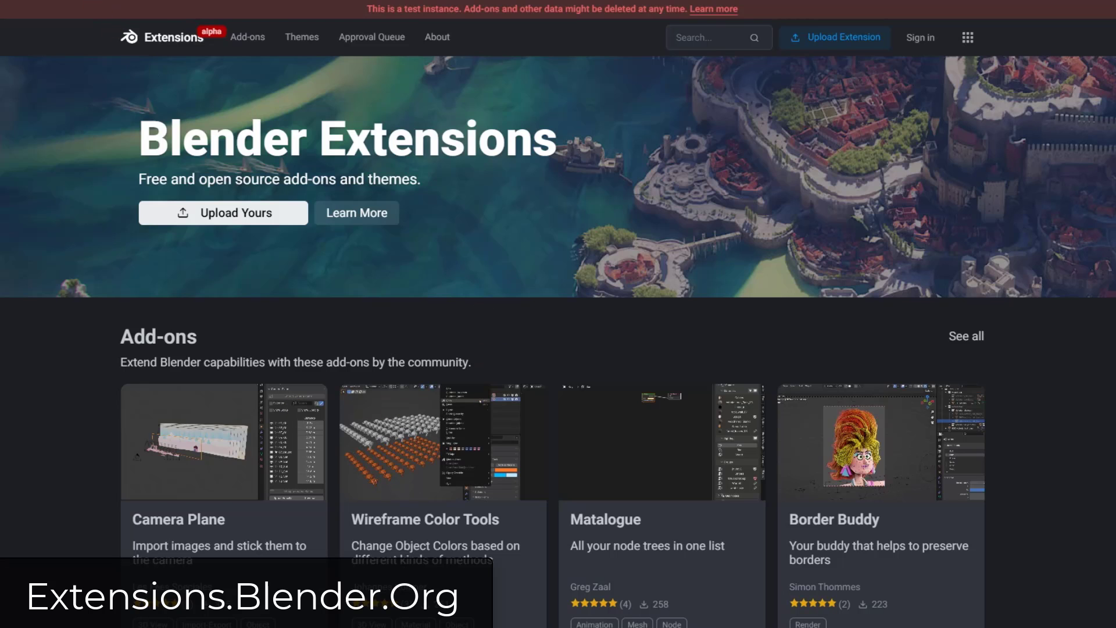
scroll(442, 378, "down", 7)
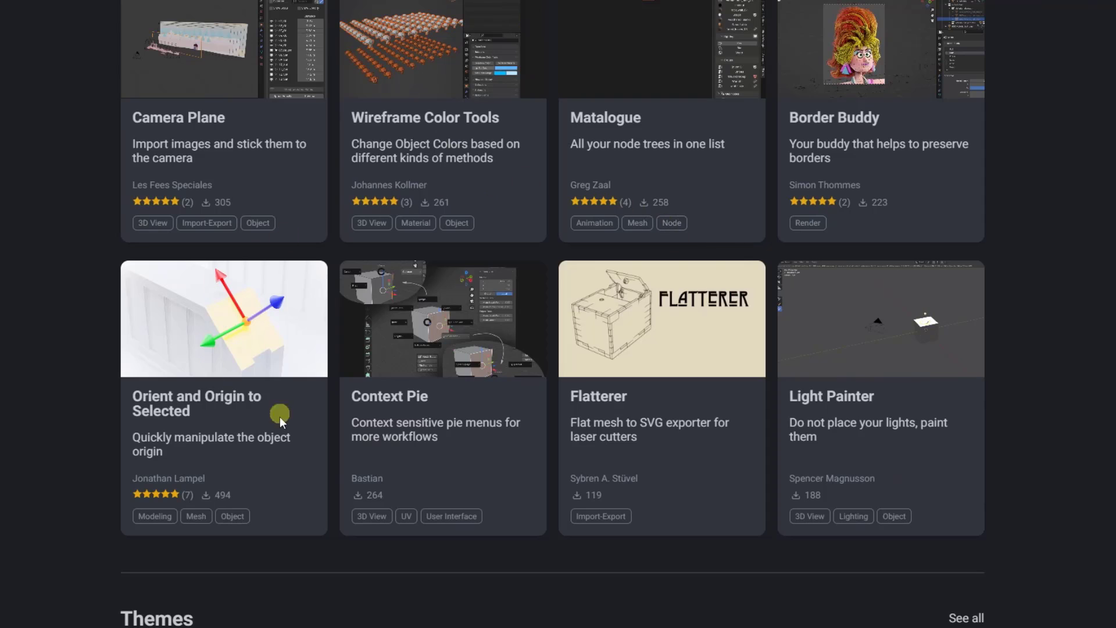
scroll(279, 415, "up", 4)
scroll(437, 408, "down", 1)
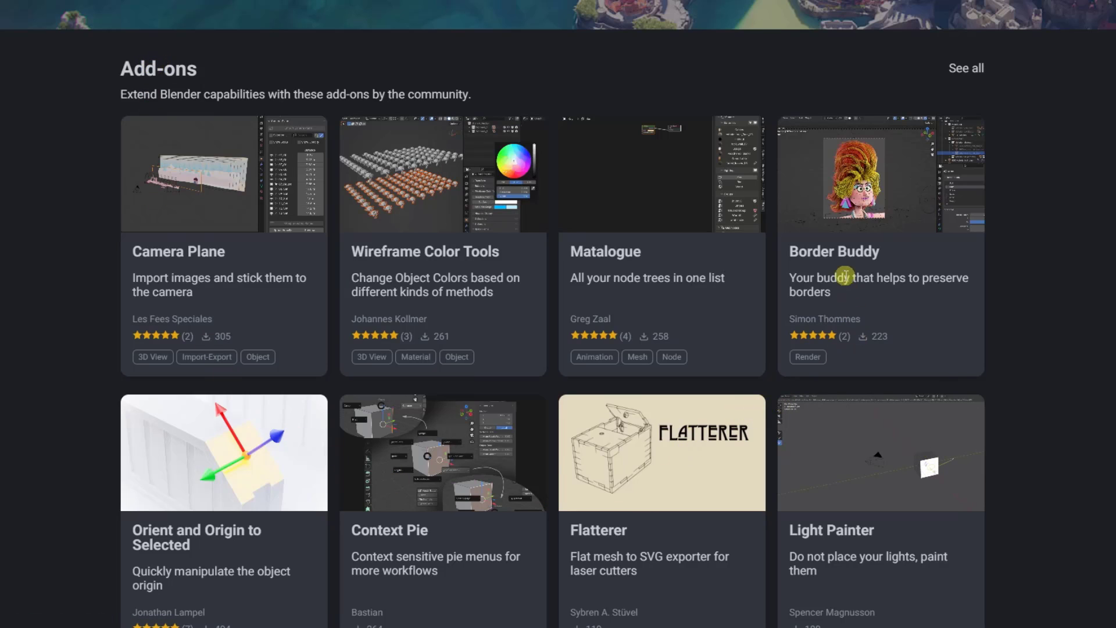
scroll(751, 219, "down", 1)
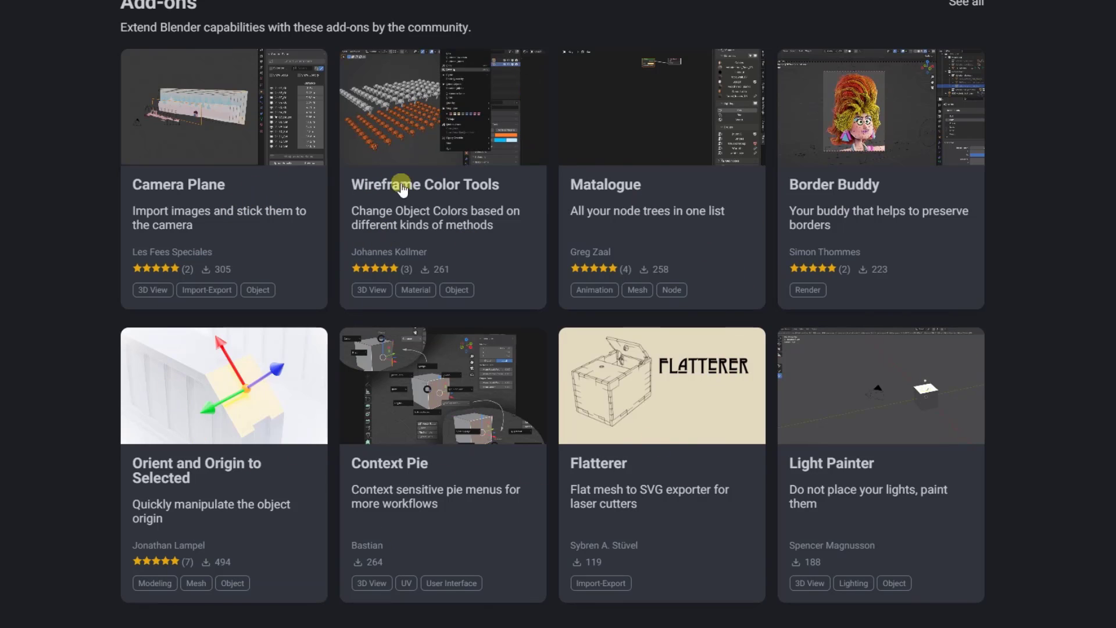
scroll(432, 415, "down", 7)
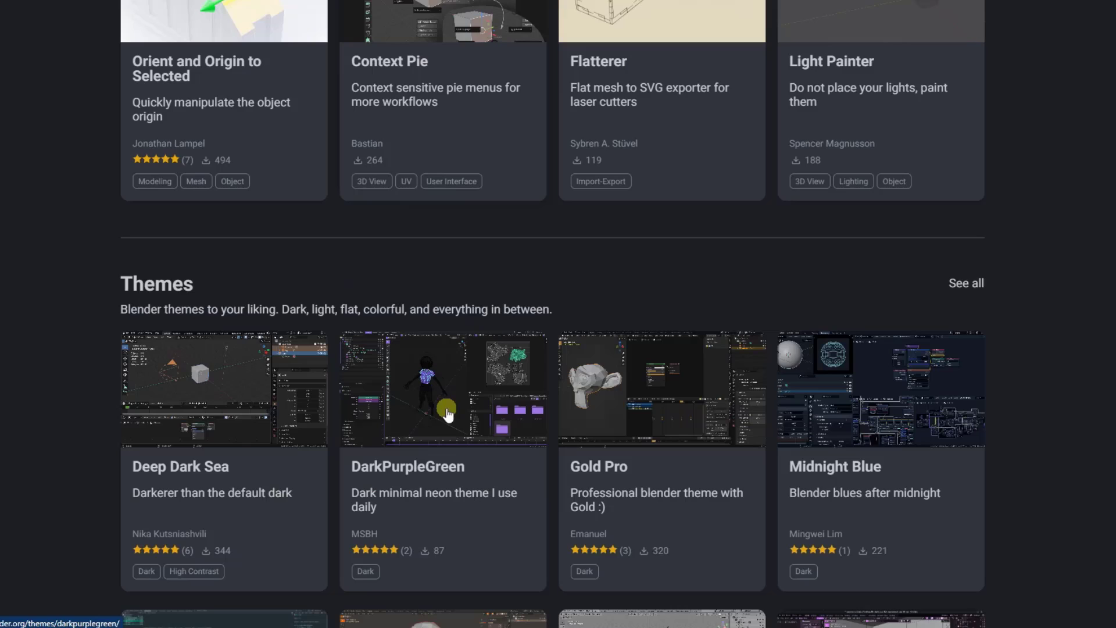
scroll(444, 392, "down", 5)
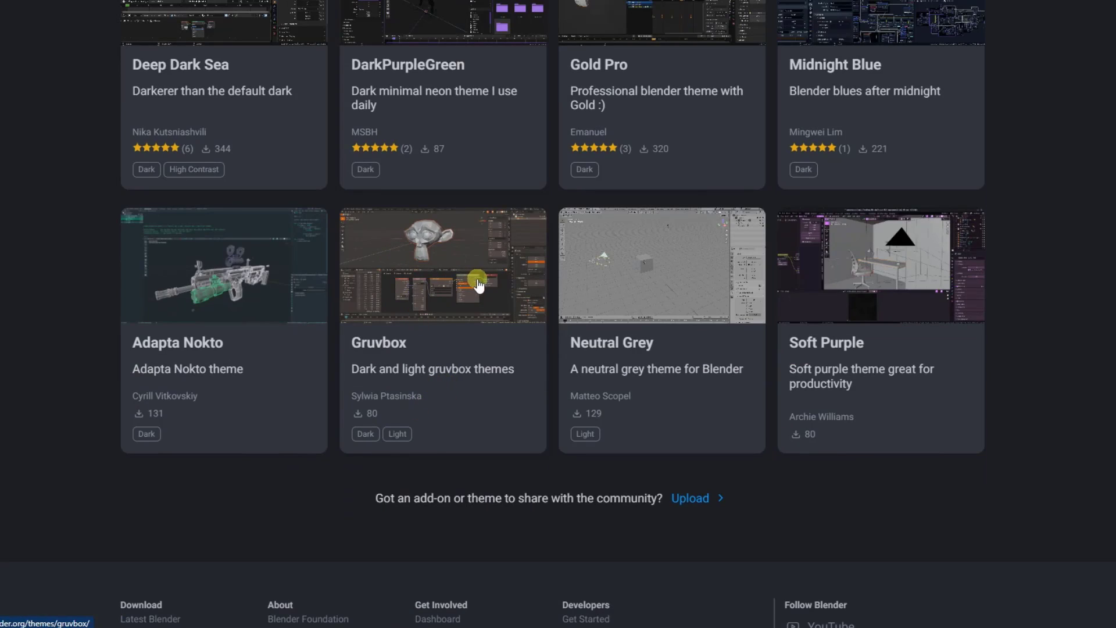
scroll(517, 294, "up", 1)
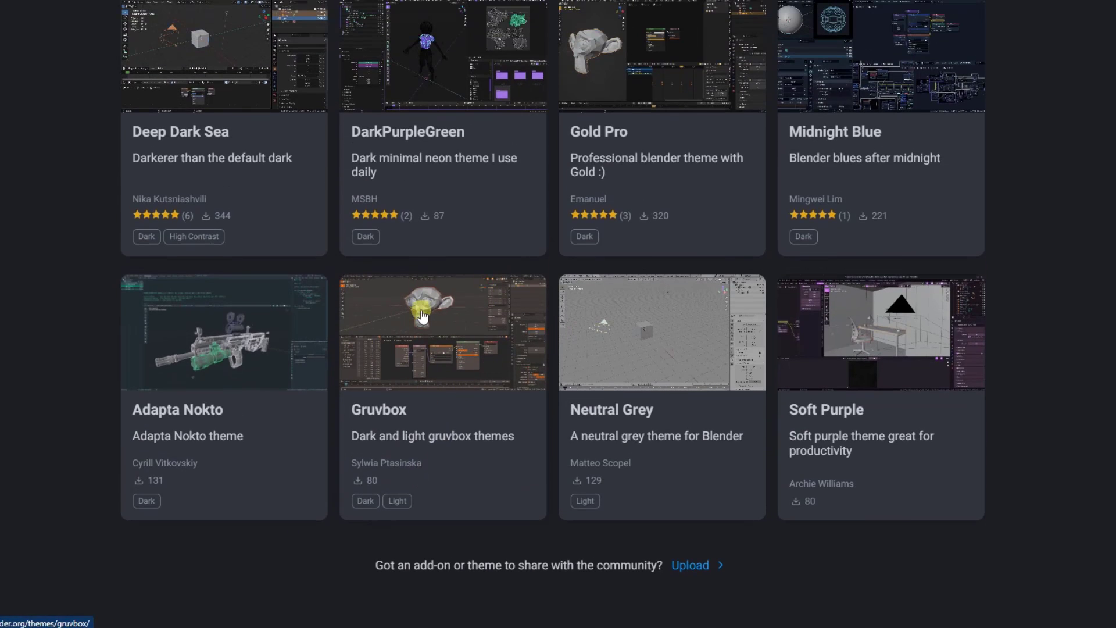
scroll(294, 219, "up", 1)
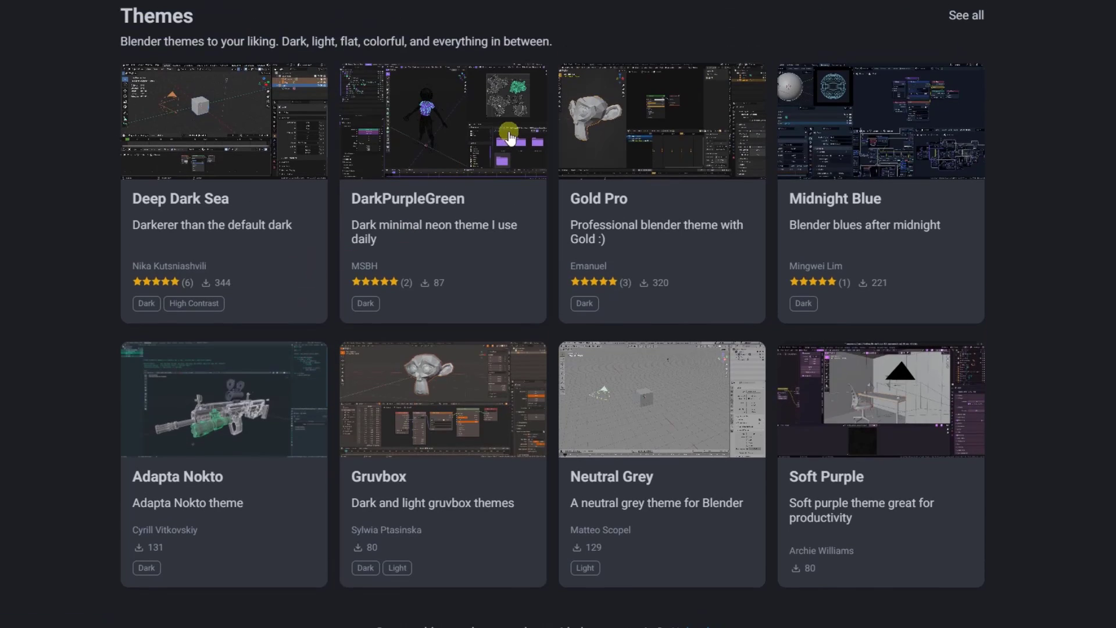
scroll(845, 249, "up", 11)
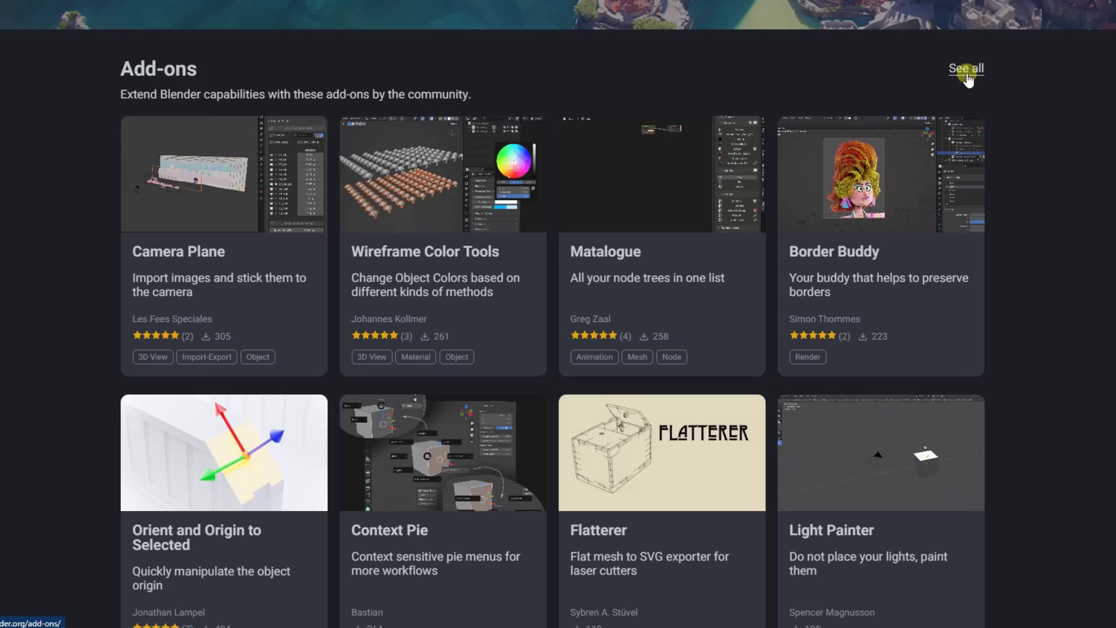
Open the full Add-ons listing and scroll its 9 results, including Light Painter and Context Pie.
left_click(967, 69)
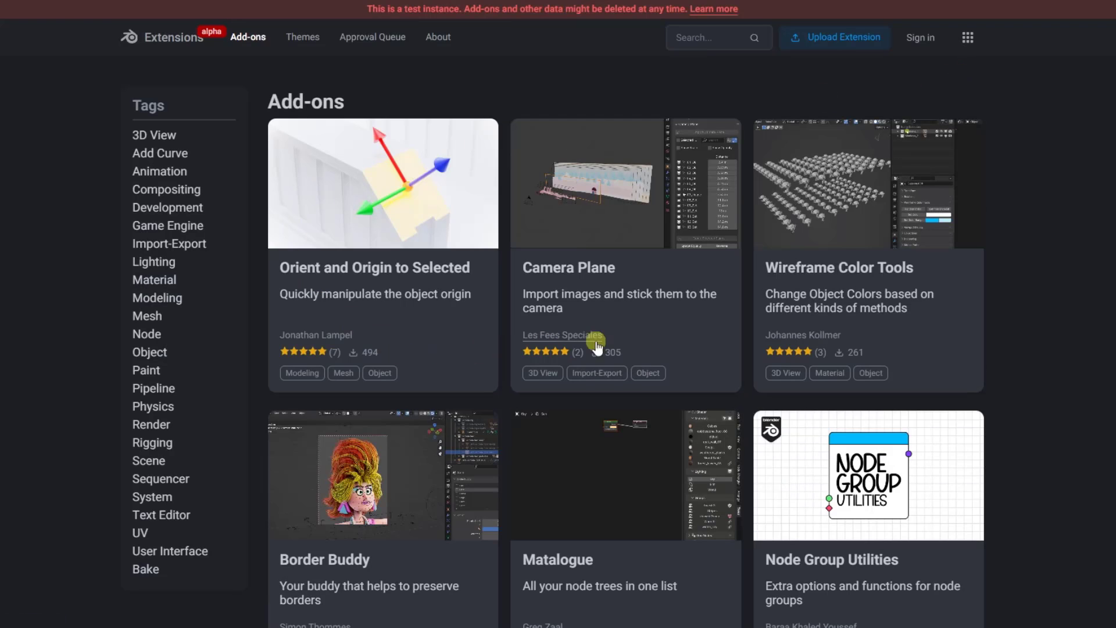
scroll(675, 348, "down", 10)
scroll(727, 329, "up", 6)
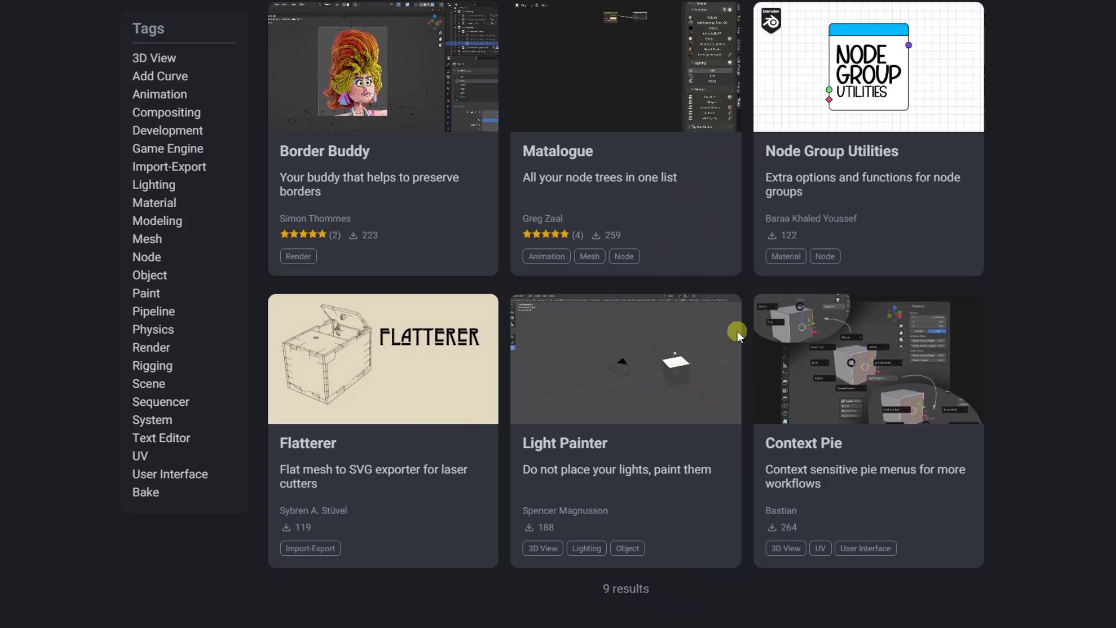
scroll(739, 342, "up", 4)
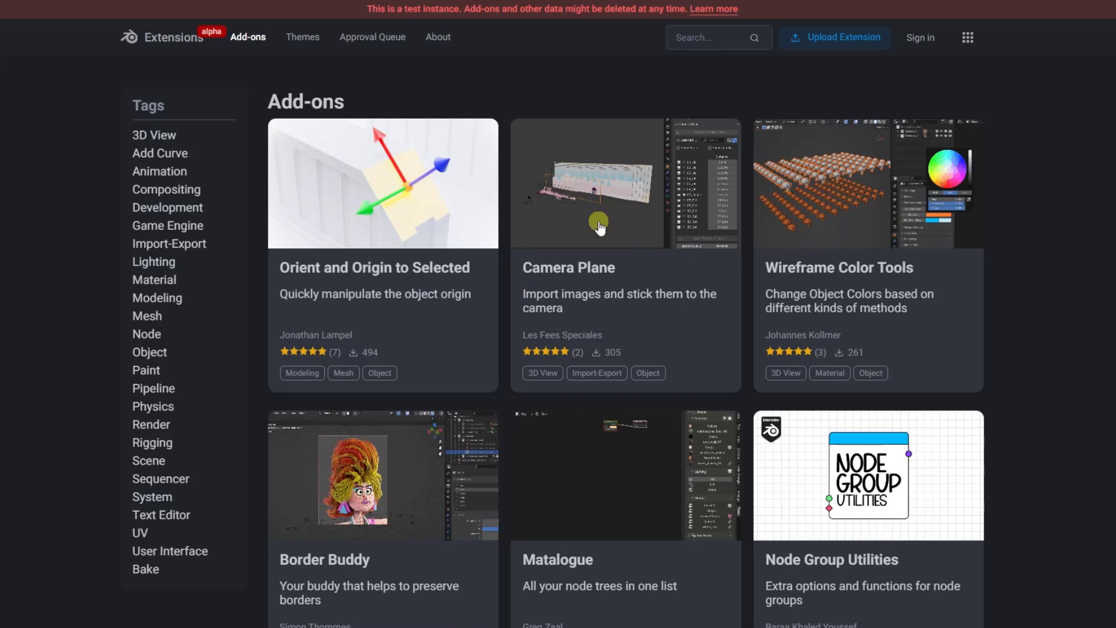
scroll(715, 343, "down", 5)
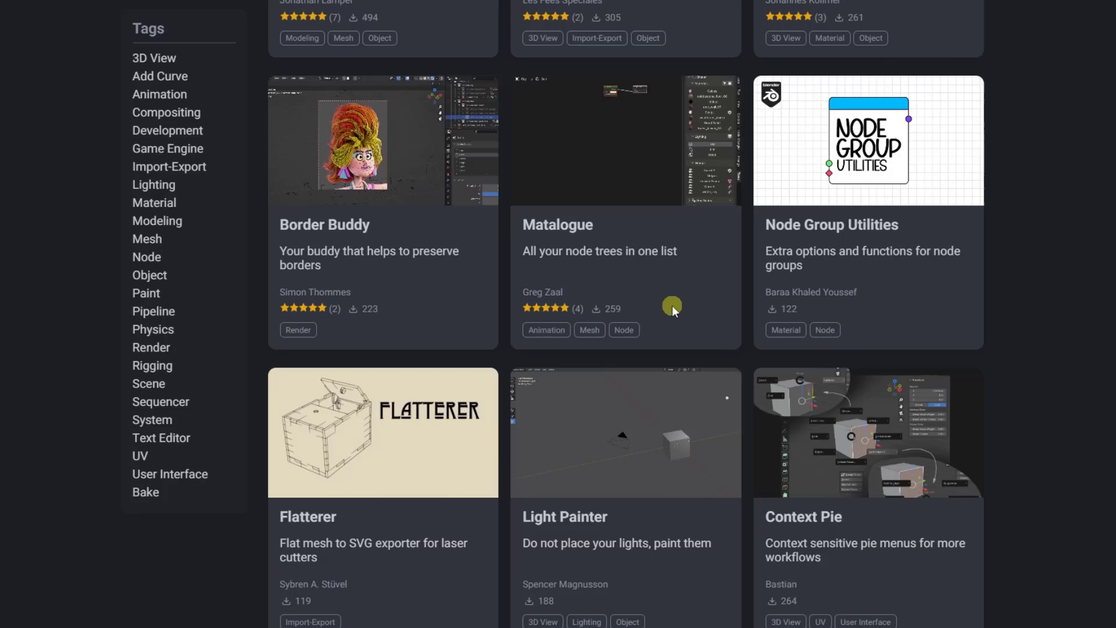
scroll(669, 306, "down", 3)
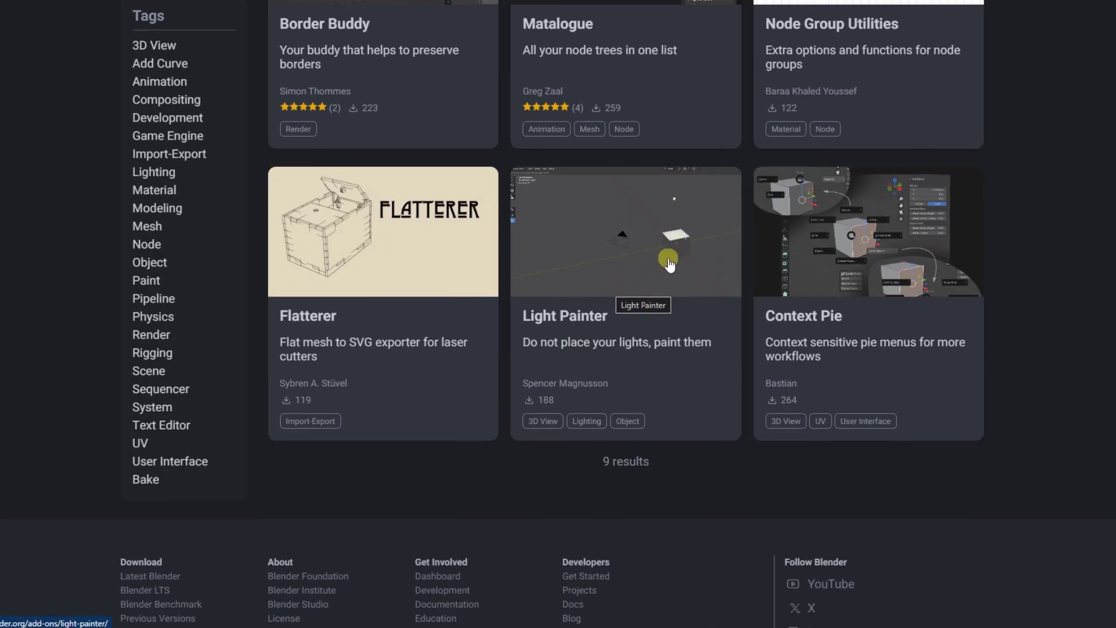
Open Light Painter's page, view the third and fourth screenshots, return to the desert scene, and scroll the description.
left_click(678, 239)
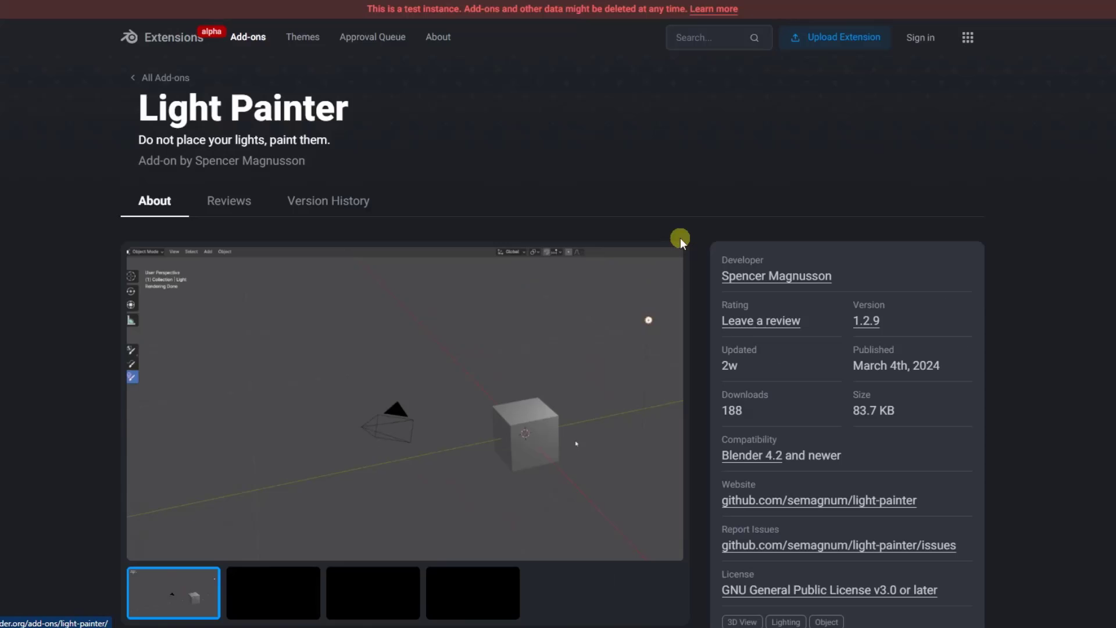
scroll(680, 238, "down", 3)
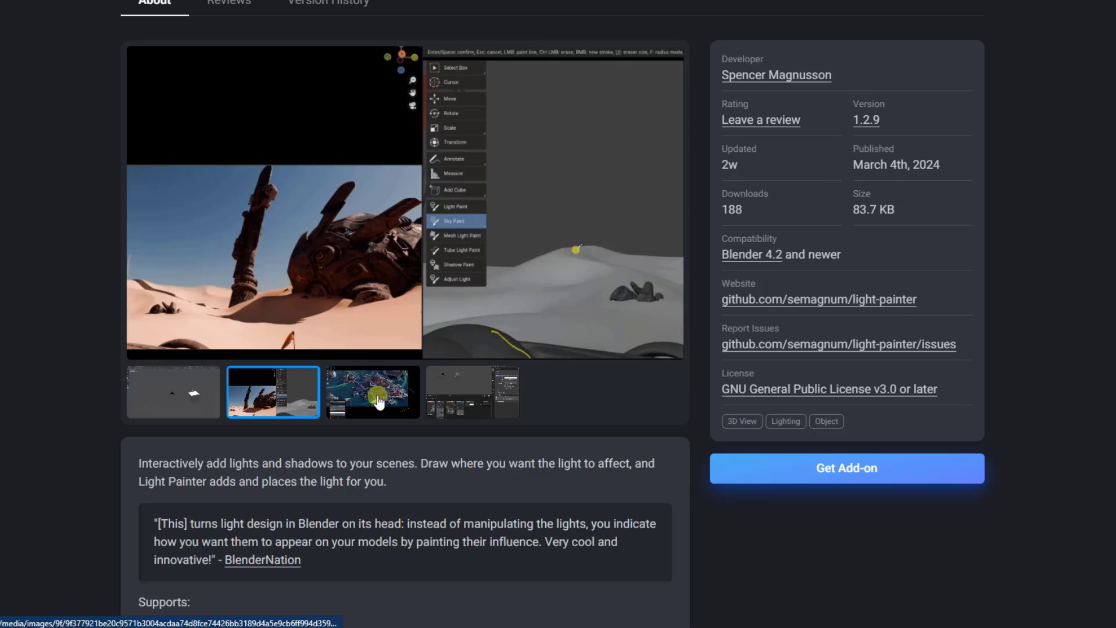
left_click(378, 401)
left_click(467, 398)
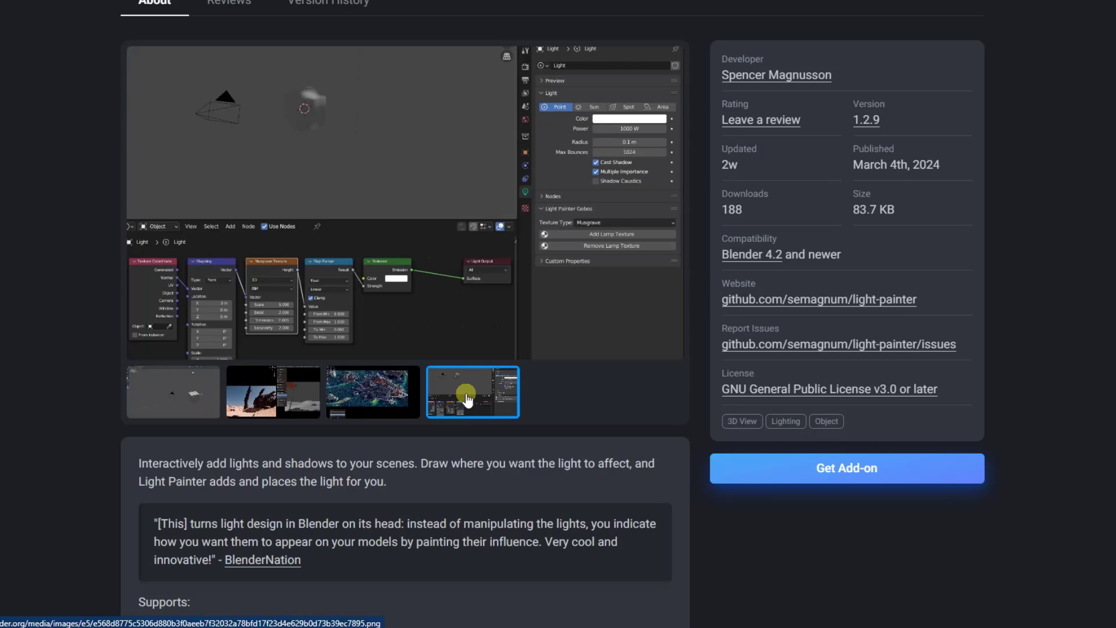
left_click(262, 391)
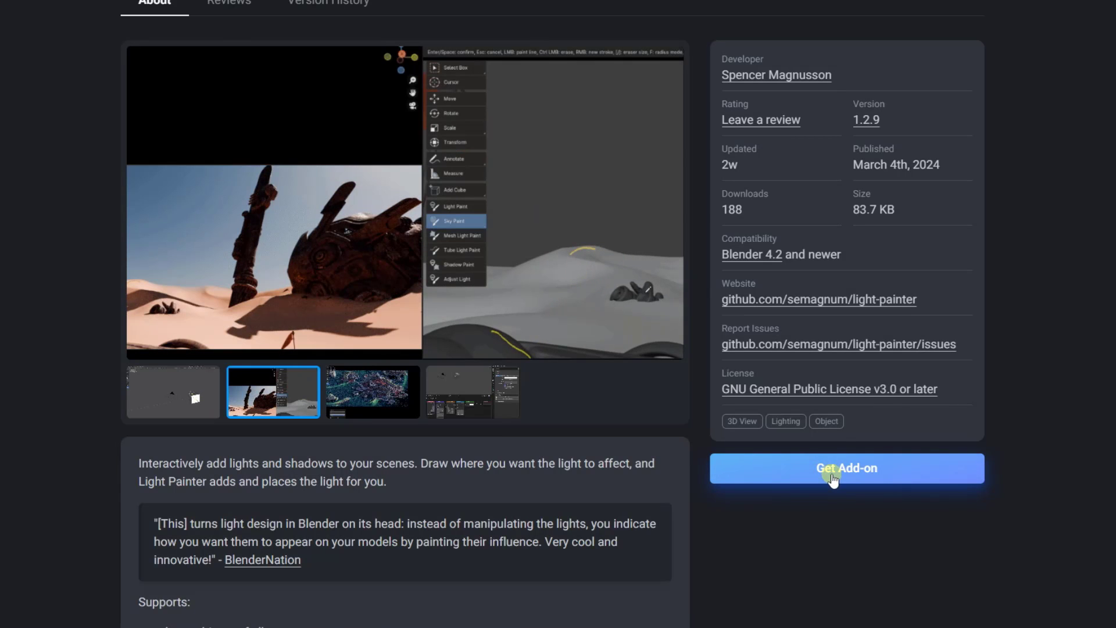
scroll(294, 171, "down", 8)
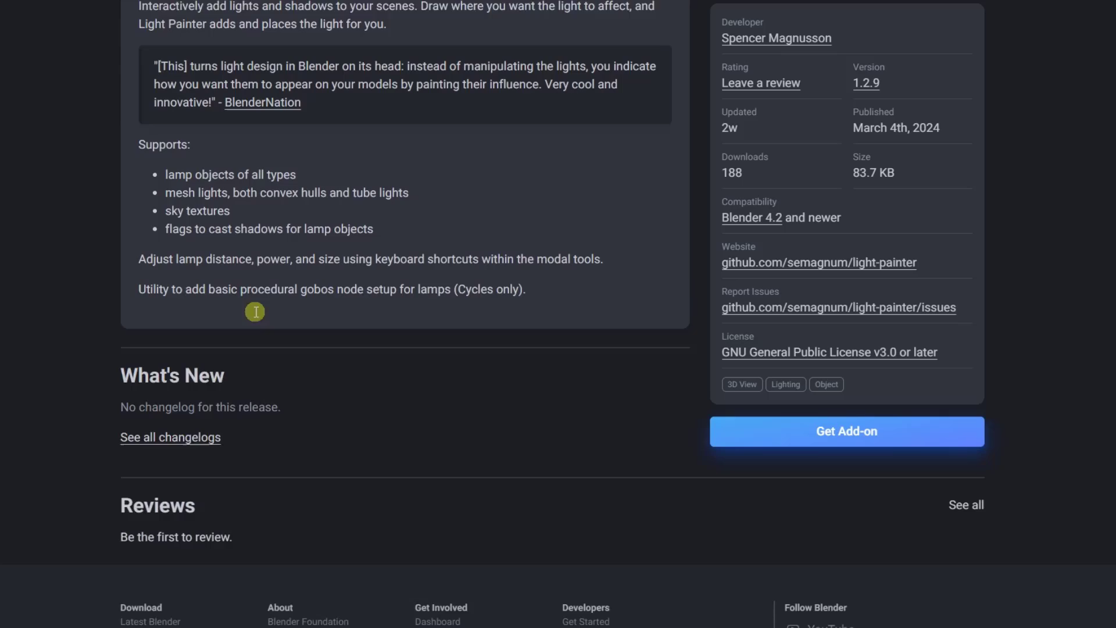
scroll(400, 243, "up", 6)
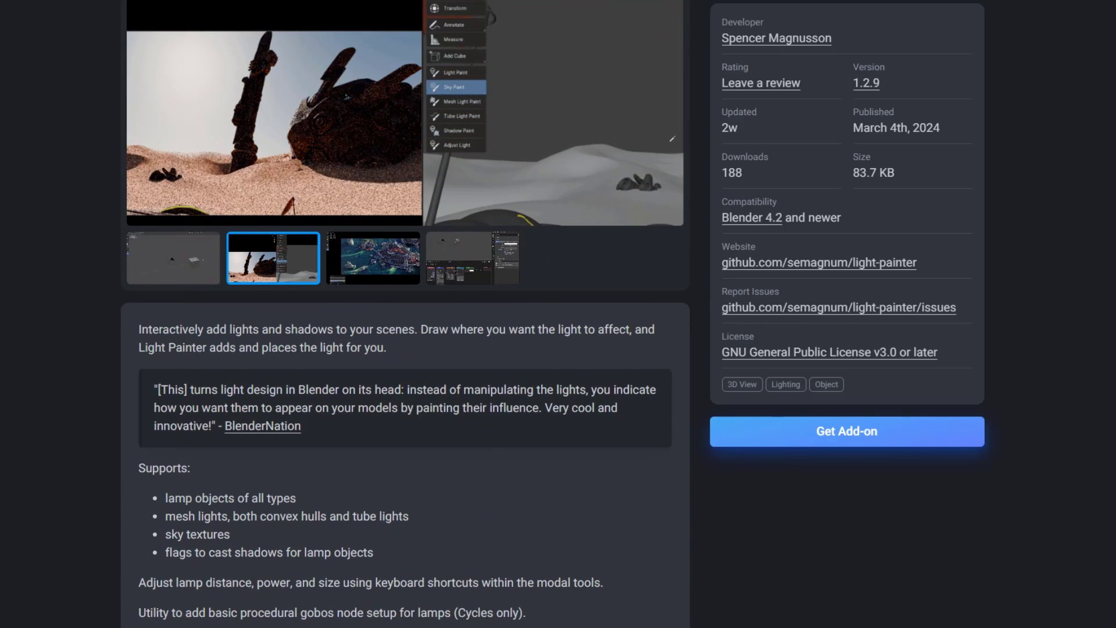
Expand Light Painter in Blender's Extensions list, visit its website, and return to Blender.
mouse_move(941, 627)
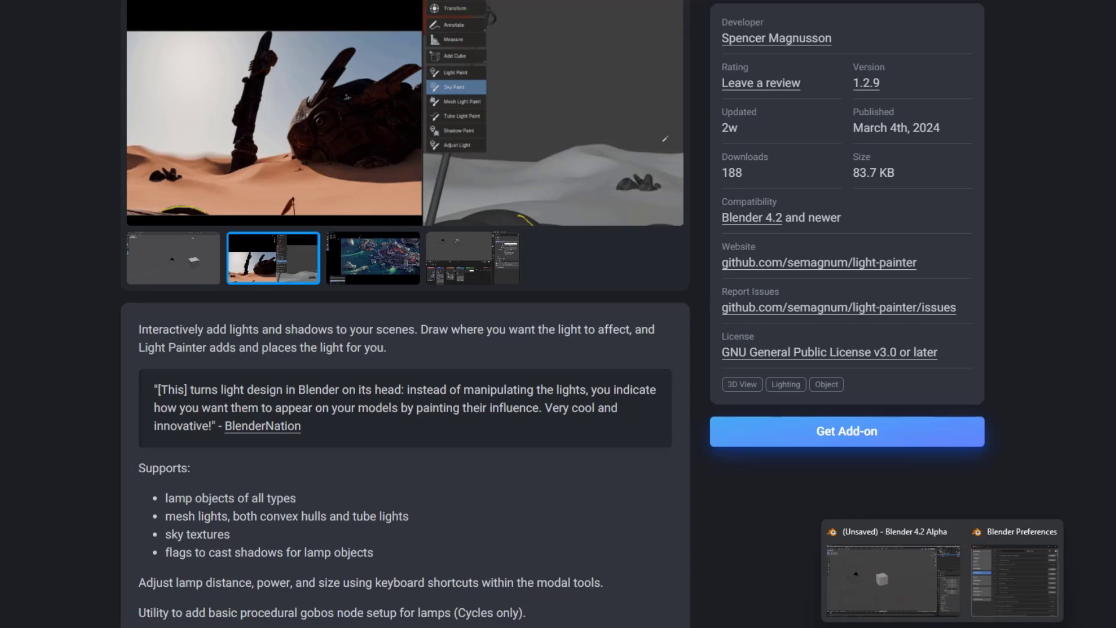
left_click(980, 576)
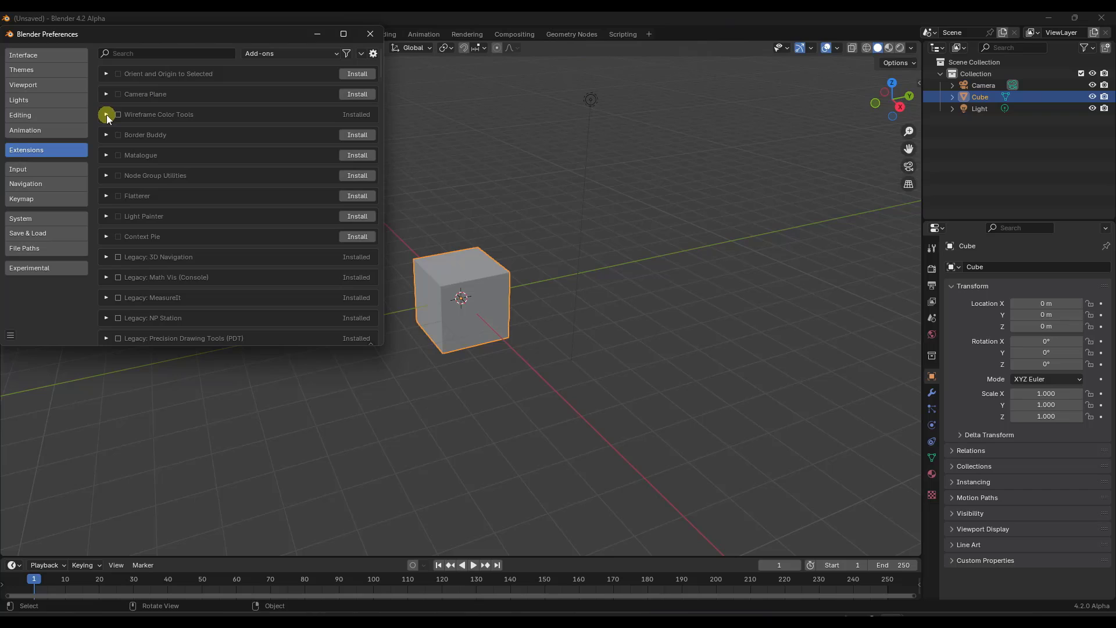
left_click(106, 216)
scroll(192, 224, "down", 2)
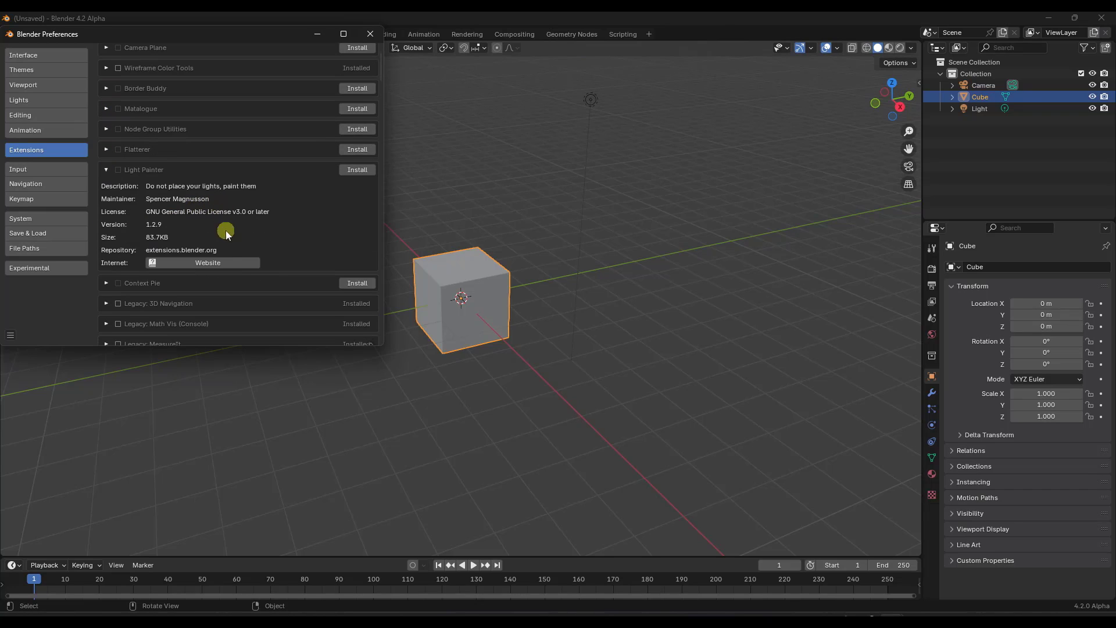
left_click(202, 263)
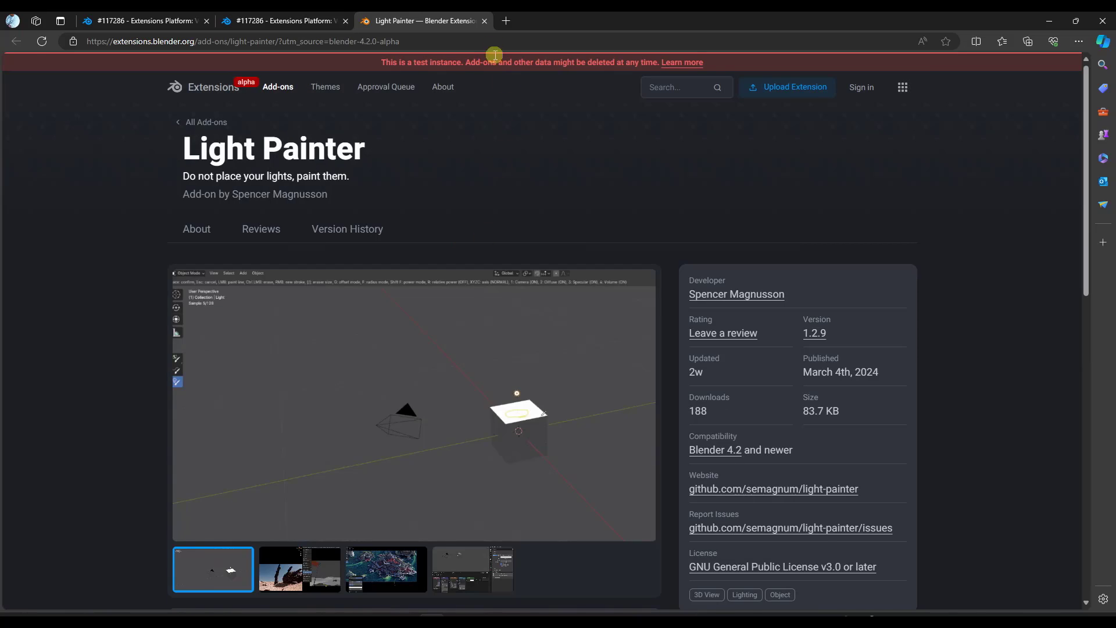
left_click(1049, 21)
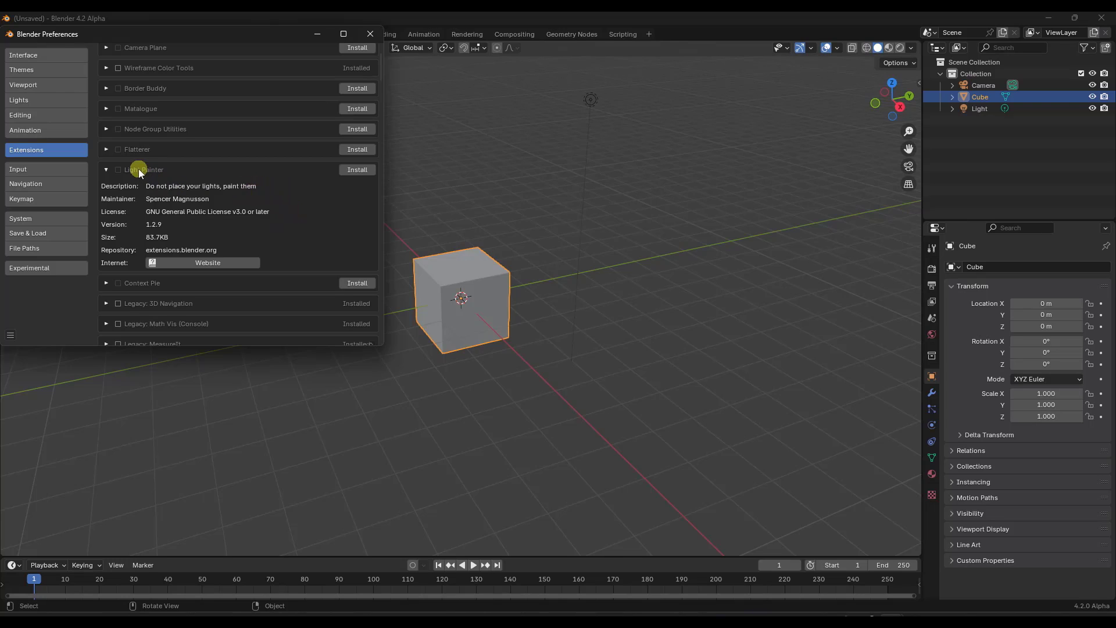
Install Light Painter, check its new Light Paint toolbar tools, then reopen Preferences moved left of the cube.
left_click(357, 170)
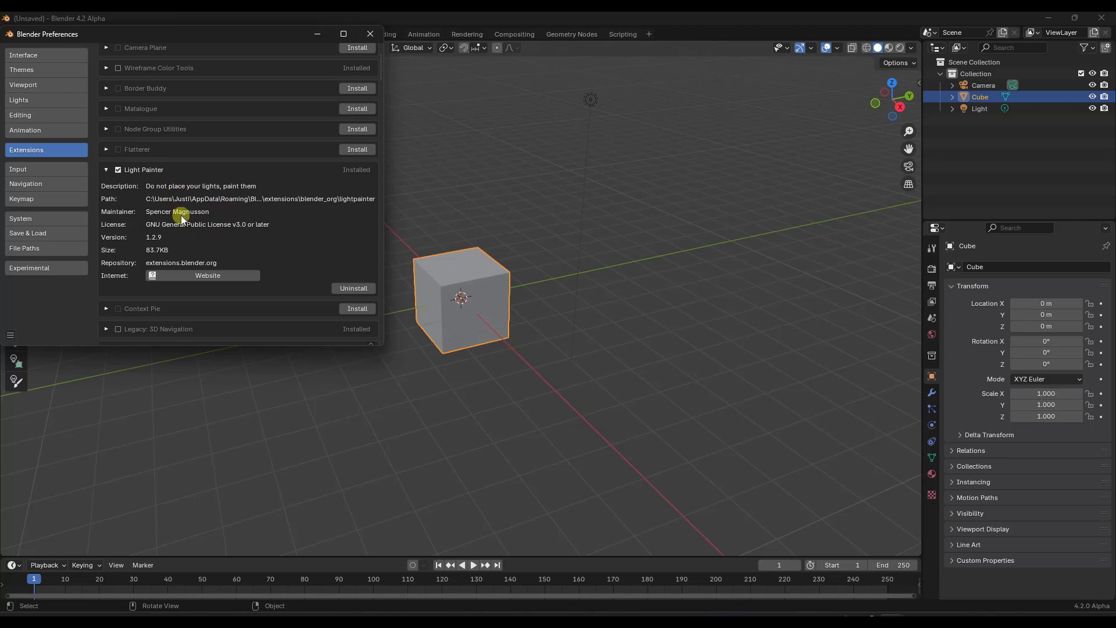
left_click(372, 37)
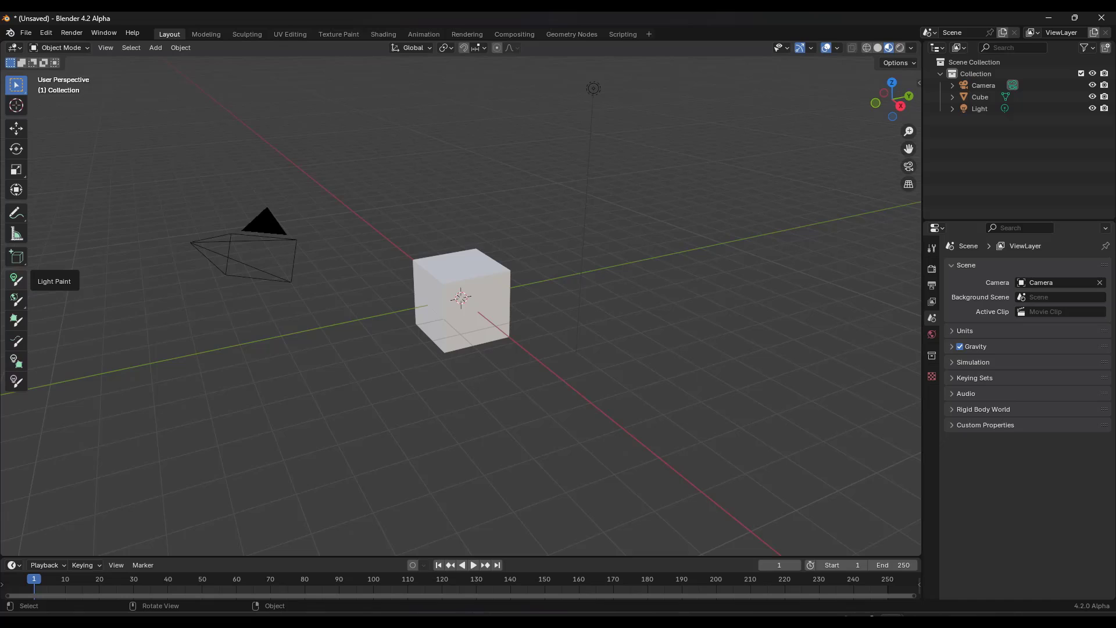
key("alt+Tab")
left_click_drag(270, 105, 302, 76)
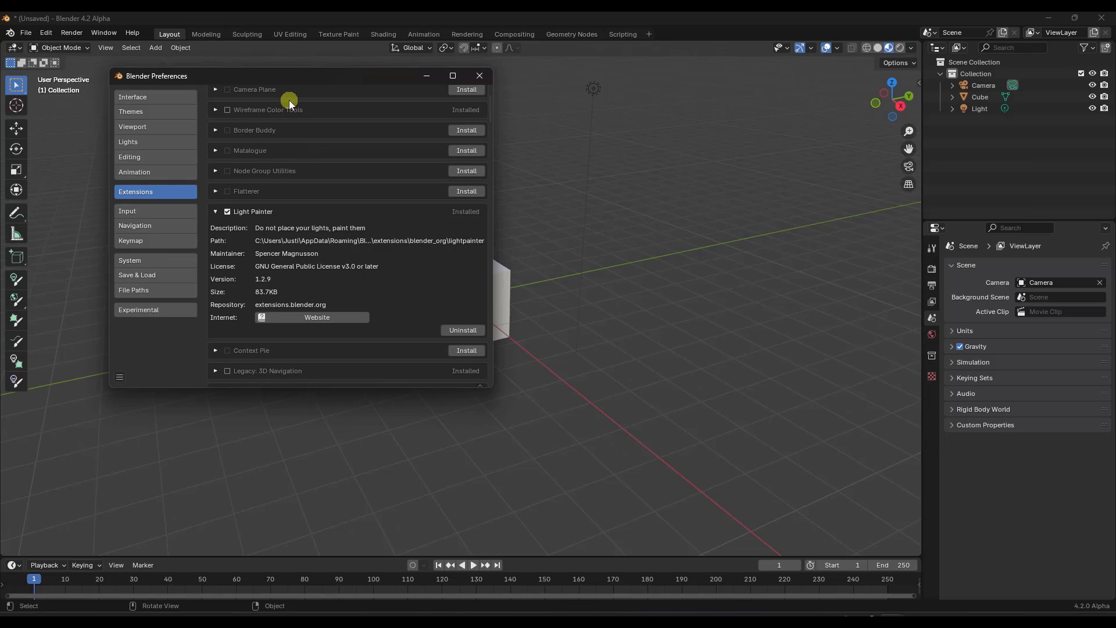
left_click_drag(287, 77, 227, 76)
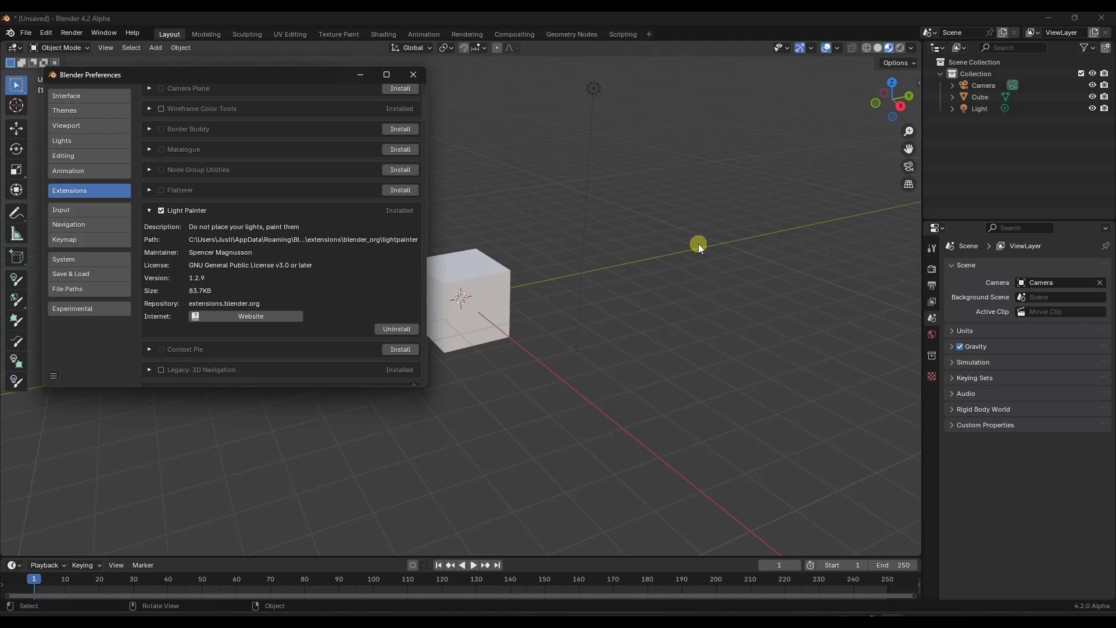
Restore the browser from full screen and resize it onto the right half of the screen.
mouse_move(884, 611)
left_click(933, 558)
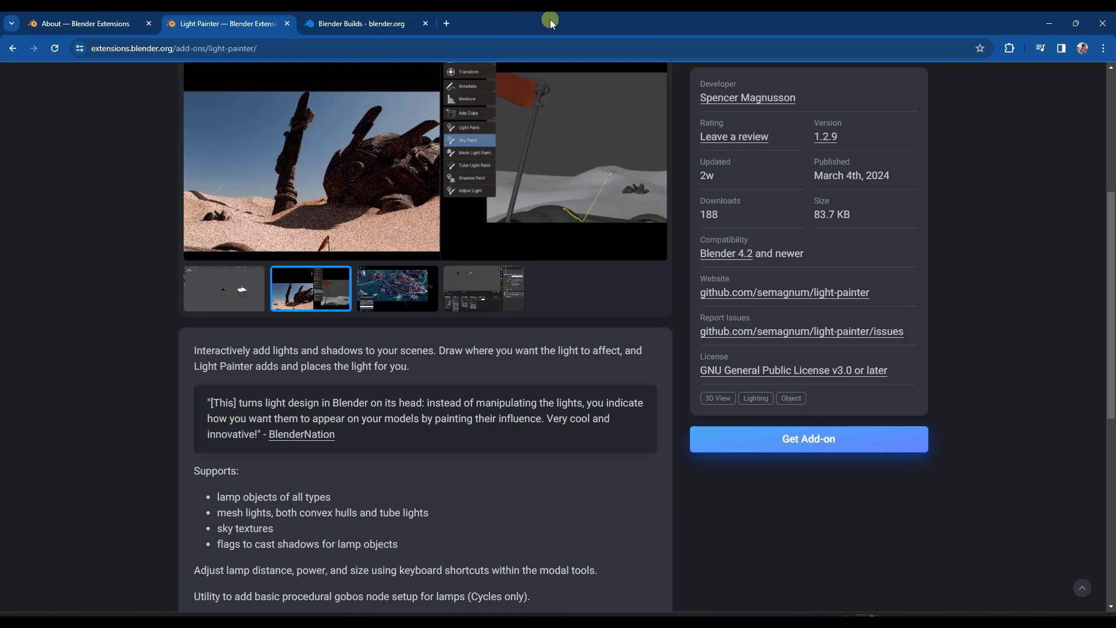
mouse_move(550, 20)
left_mouse_down()
mouse_move(563, 53)
mouse_move(759, 54)
mouse_move(906, 30)
left_mouse_up()
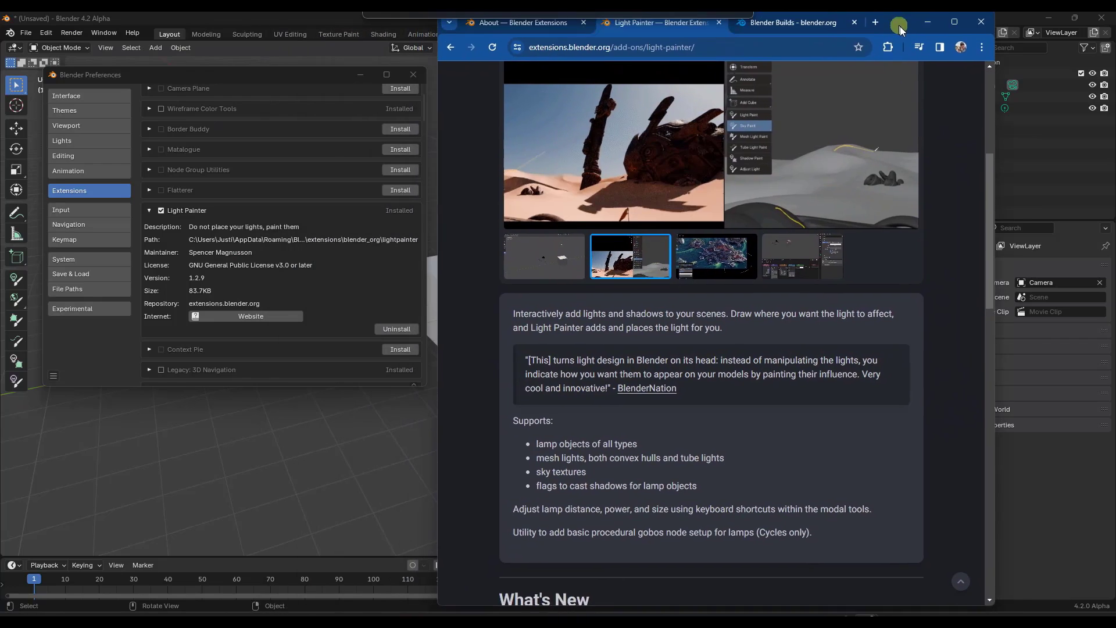
left_click(858, 256)
left_click_drag(458, 200, 319, 219)
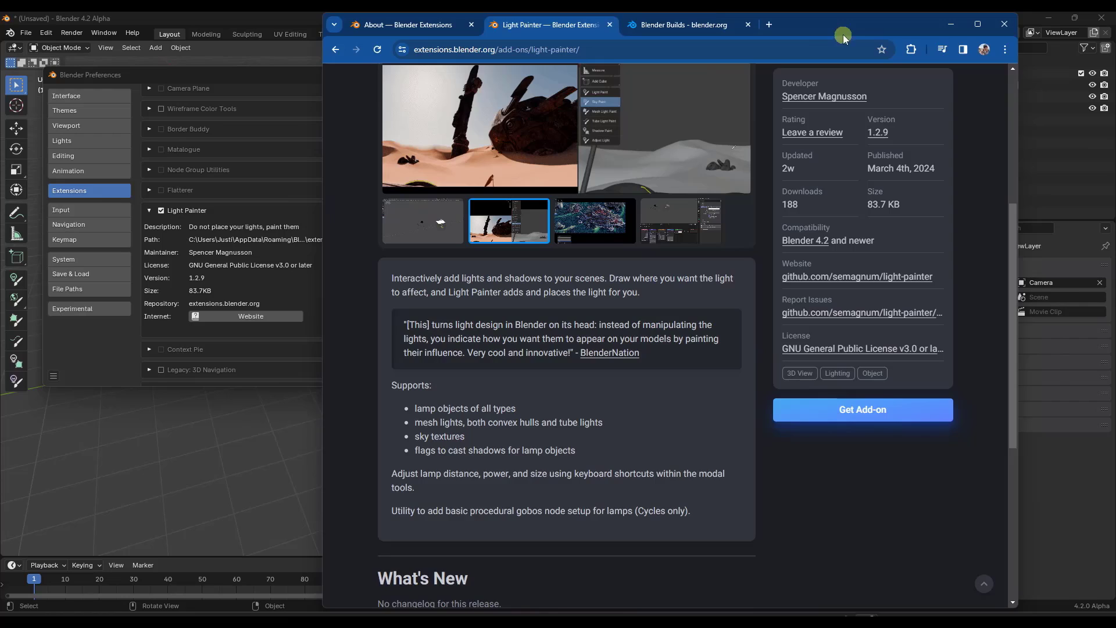
left_click_drag(842, 27, 932, 29)
Return to the Add-ons listing, open the Context Pie page and click Get Add-on.
left_click(425, 54)
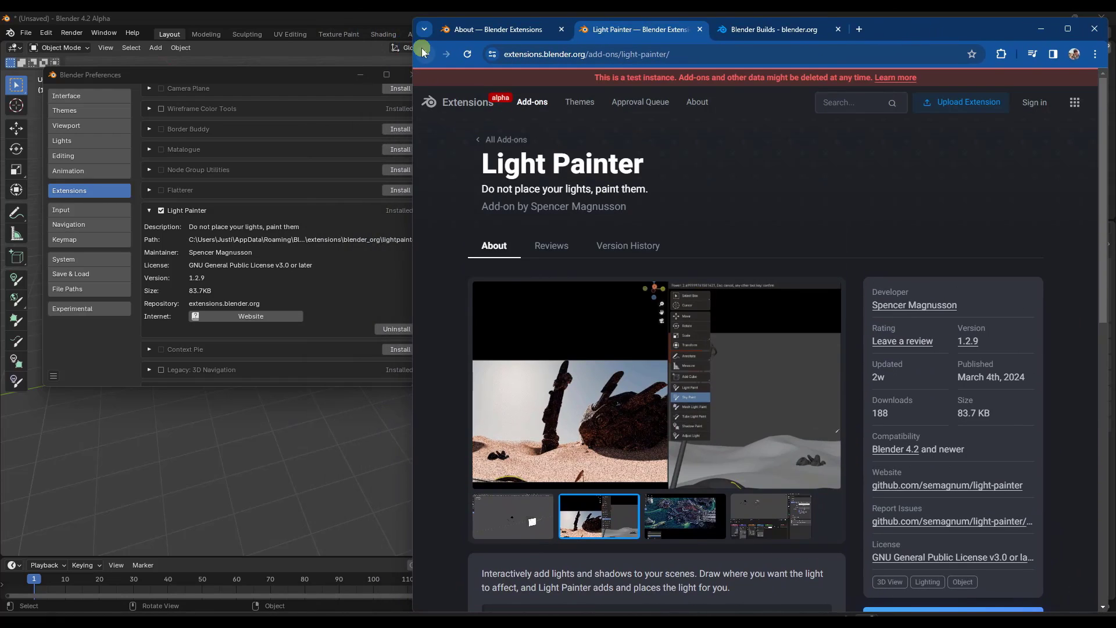
left_click(425, 54)
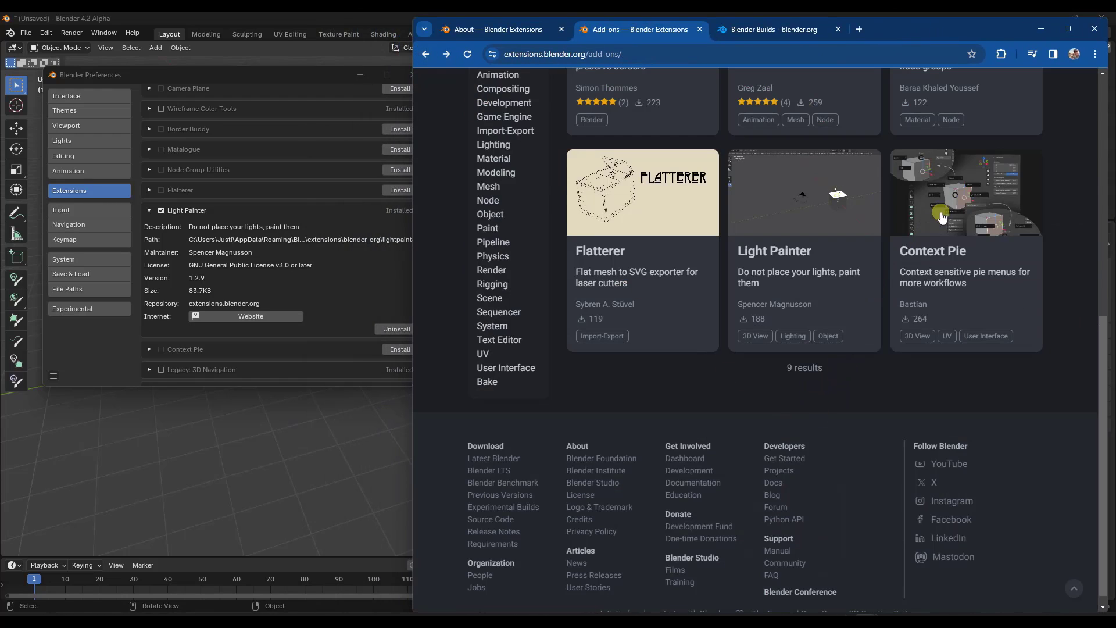
left_click(915, 334)
scroll(854, 352, "down", 4)
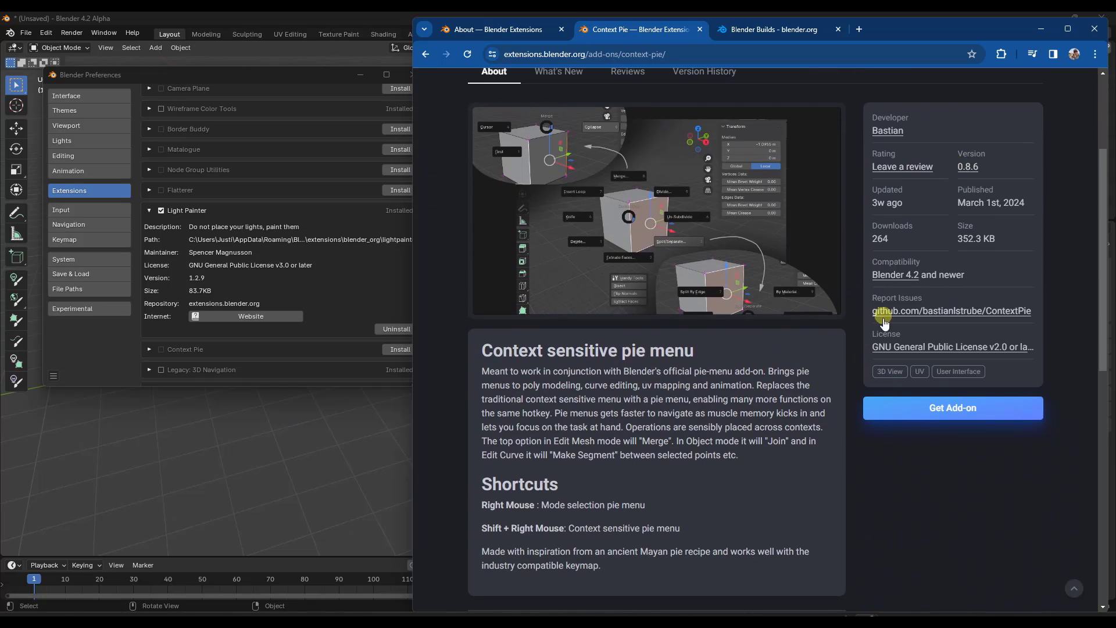
left_click(956, 414)
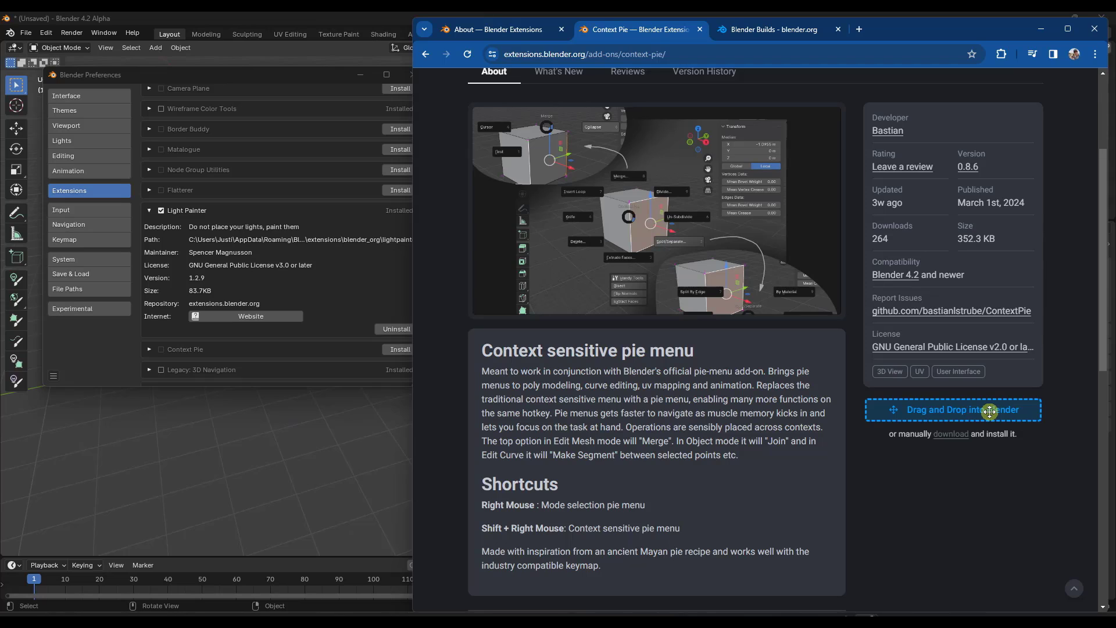
Drop Context Pie into Blender Preferences, confirm with OK, and expand its 0.8.6 entry.
left_click_drag(990, 411, 322, 292)
left_click_drag(243, 250, 243, 250)
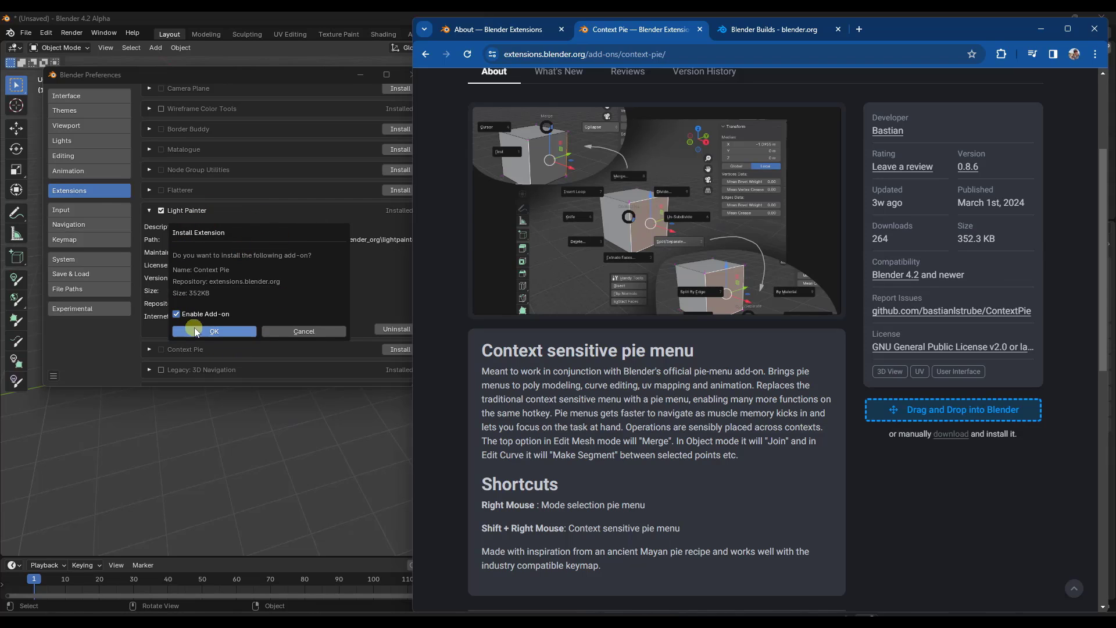
left_click(215, 330)
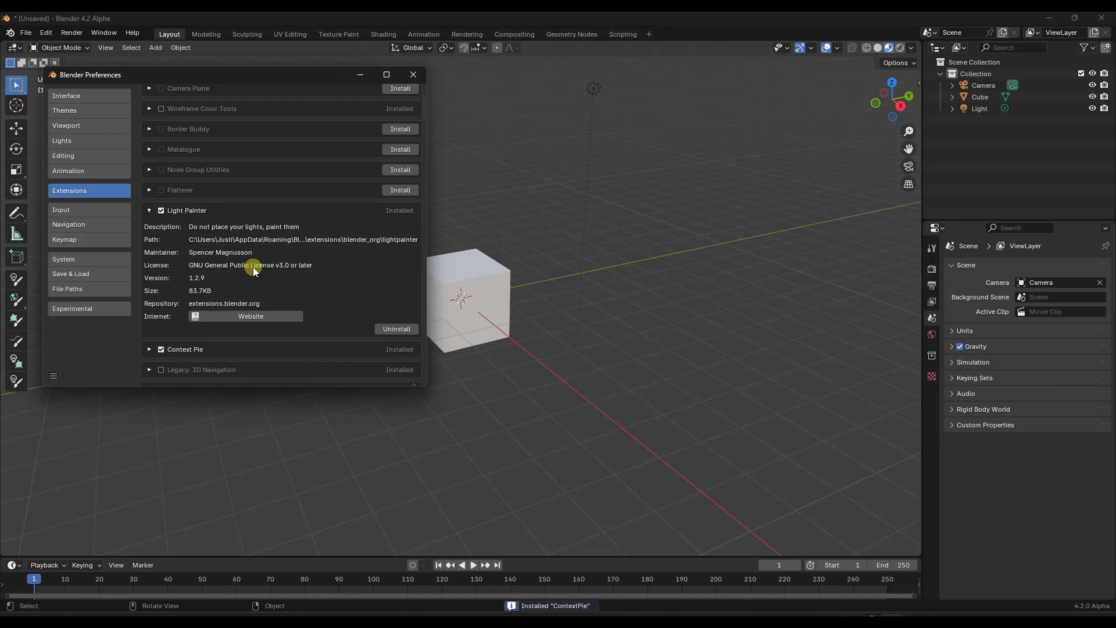
left_click(149, 349)
scroll(240, 278, "down", 8)
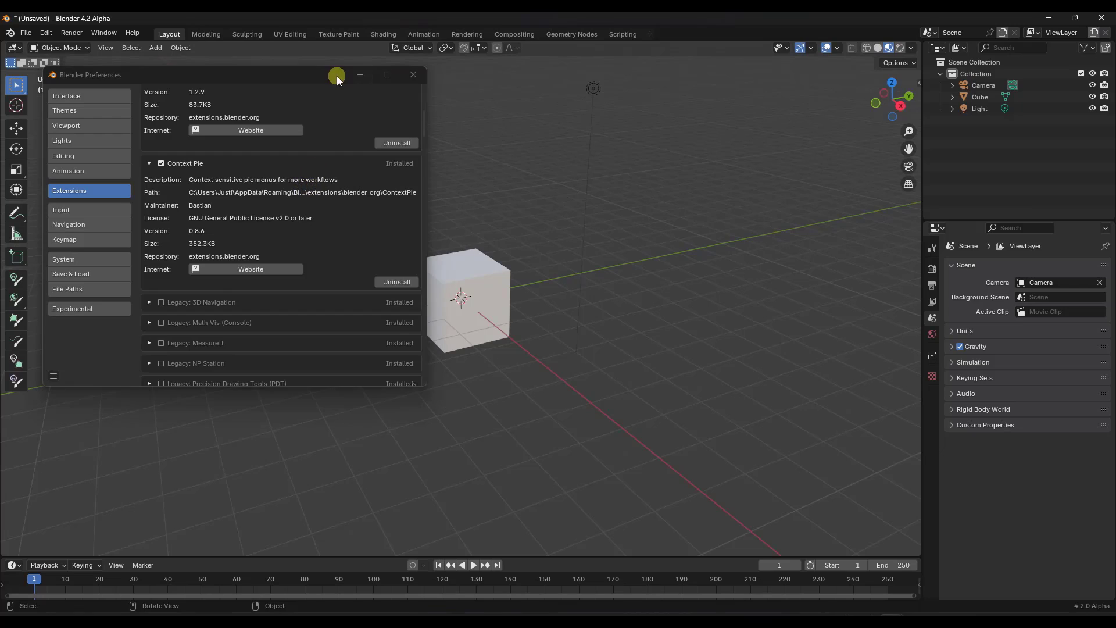
Select the cube and switch it into Edit Mode from the Ctrl+Tab Mode Selection pie.
left_click_drag(336, 75, 214, 74)
left_click(466, 278)
key("ctrl+Tab")
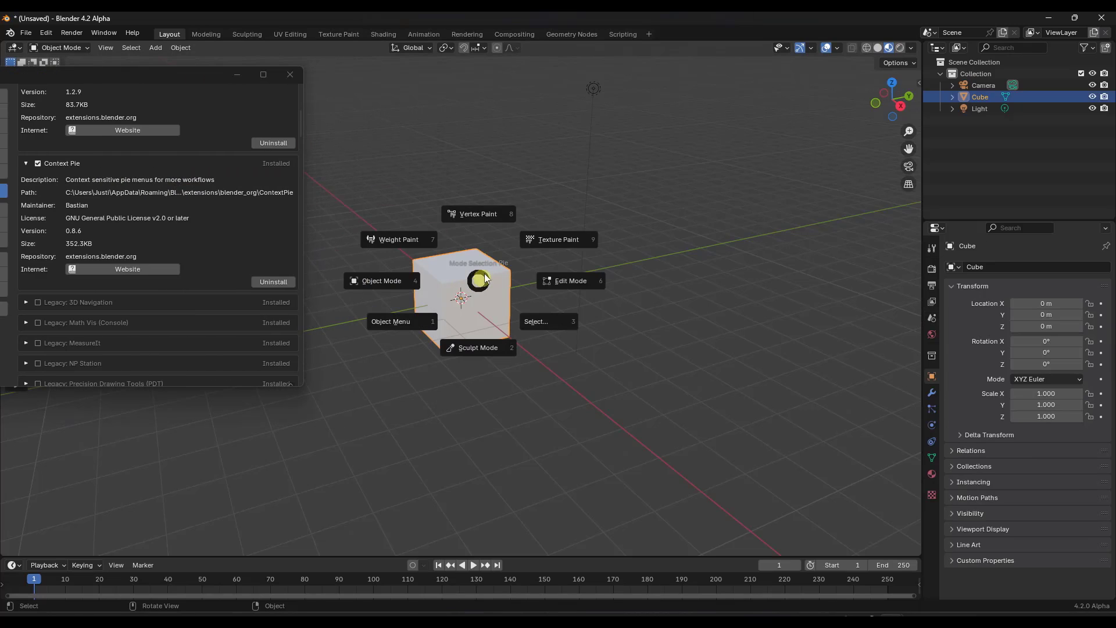
left_click(479, 285)
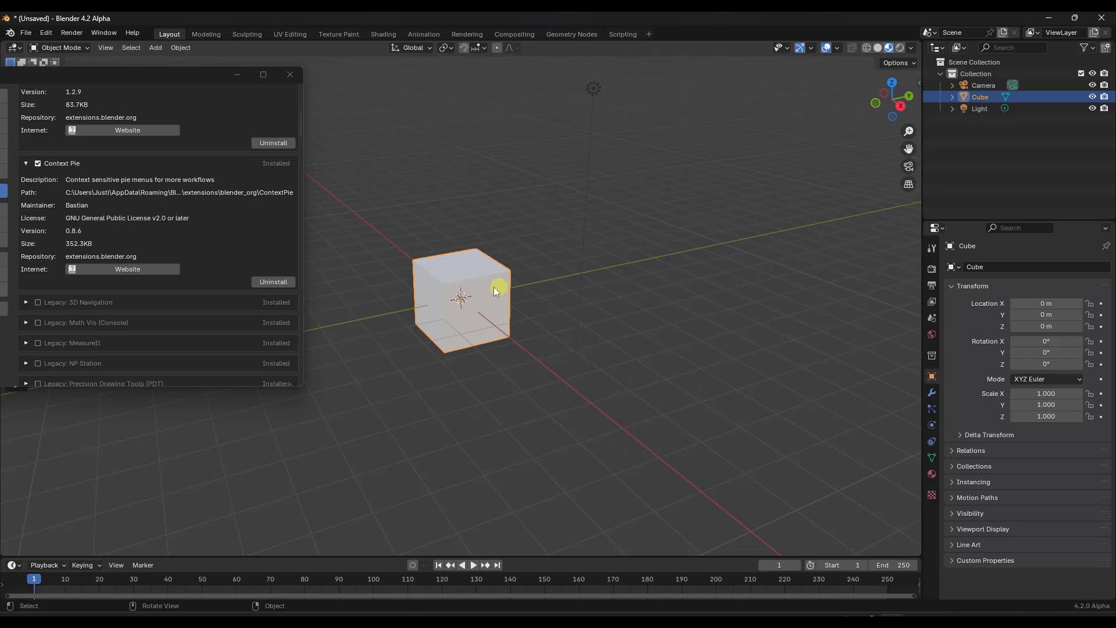
key("ctrl+Tab")
left_click(486, 285)
key("ctrl+Tab")
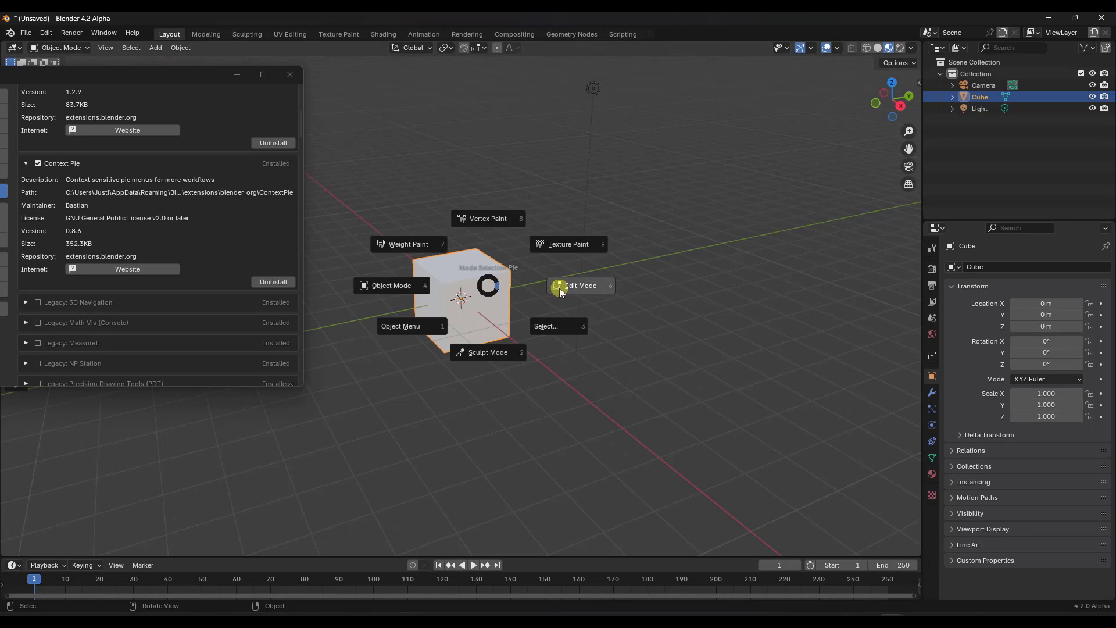
left_click(560, 291)
Select a single corner vertex, then switch to face selection from the pie menu.
right_click(479, 289)
left_click(456, 282)
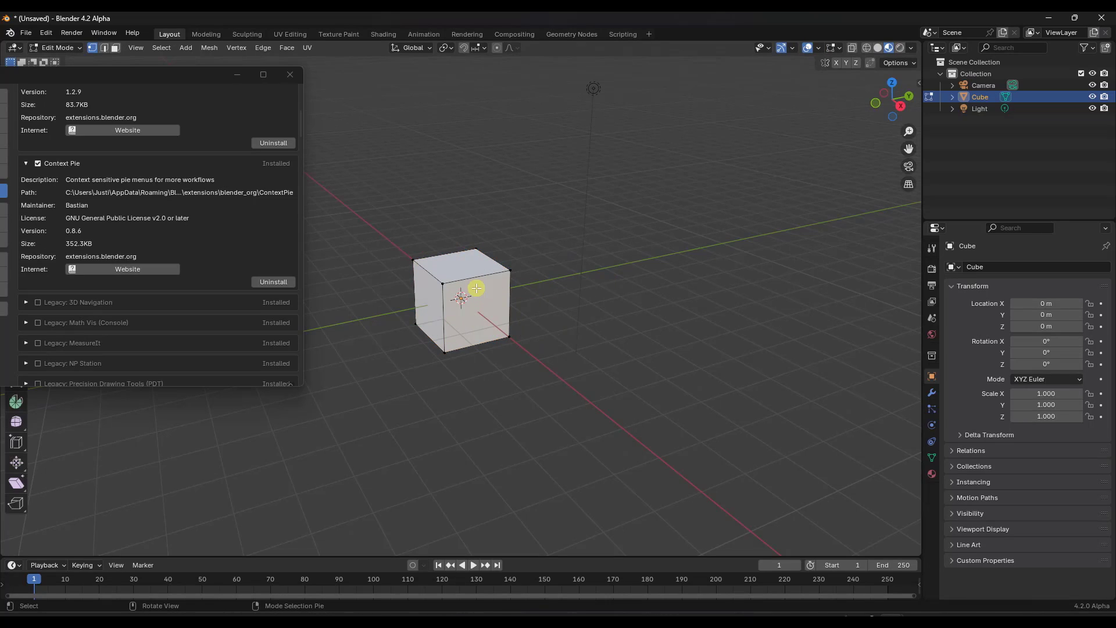
left_click(444, 284)
right_click(449, 289)
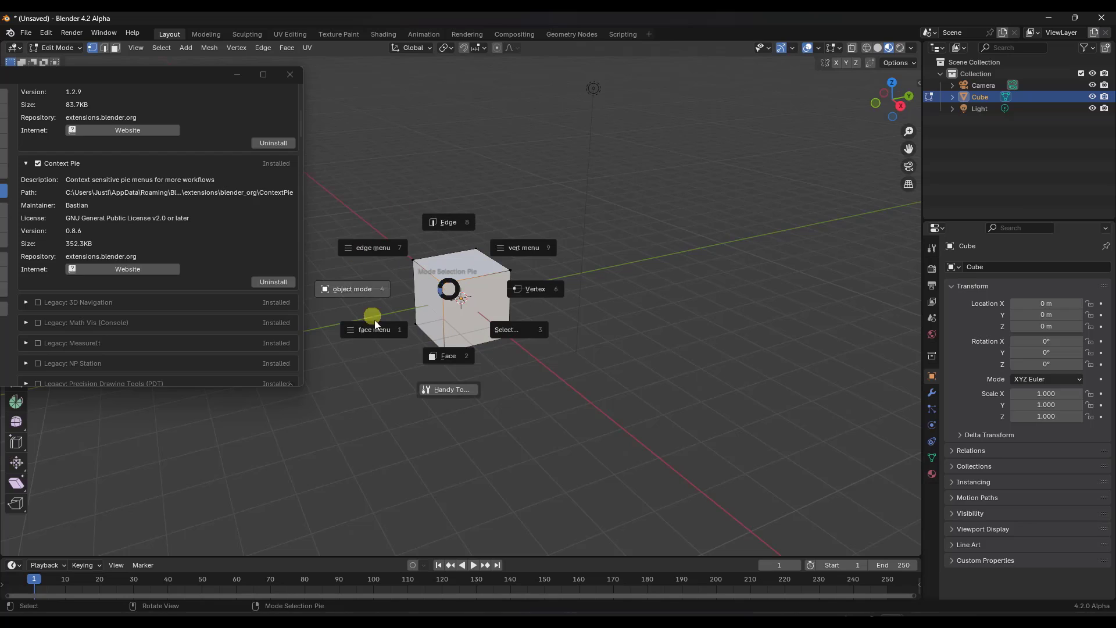
left_click(453, 356)
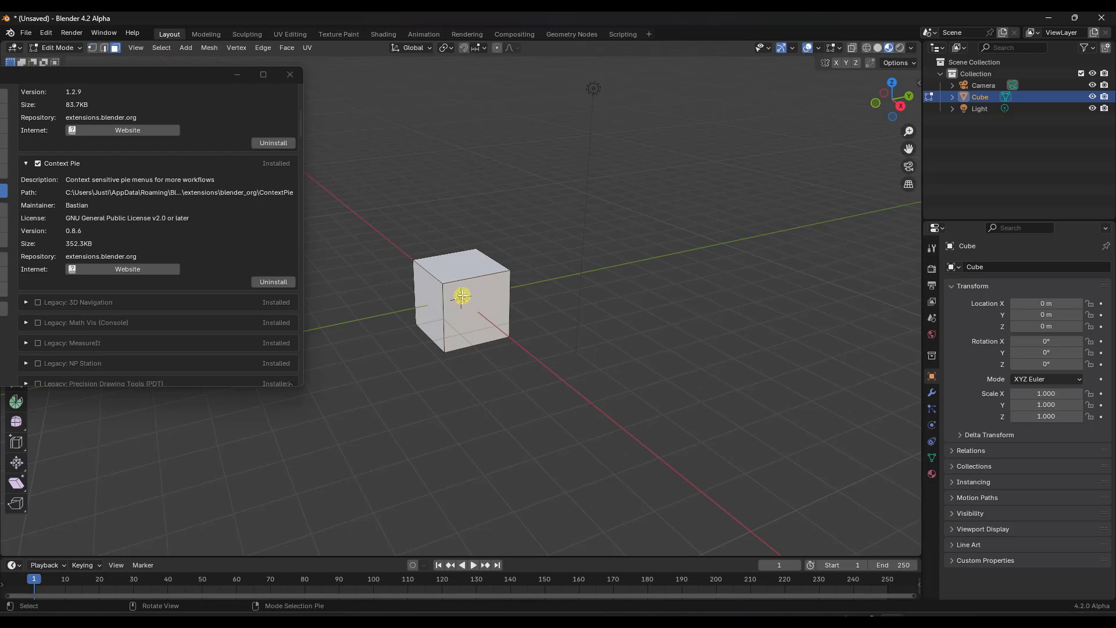
Select the cube's top face, switch to vertex selection, and move Preferences fully into view.
left_click(442, 265)
key("1")
right_click(460, 265)
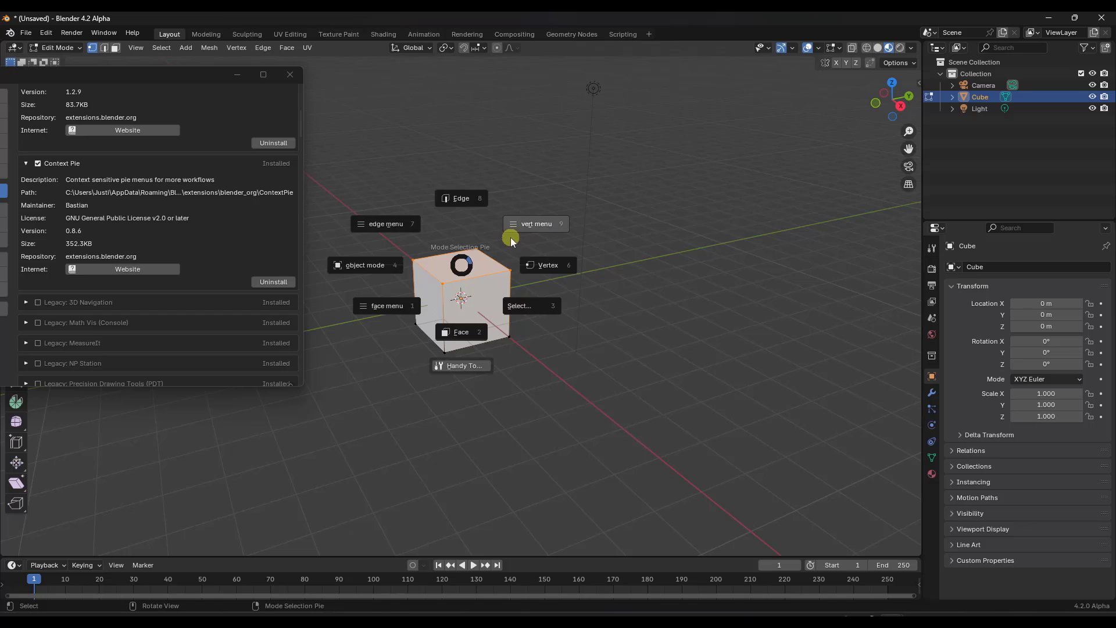
left_click(673, 321)
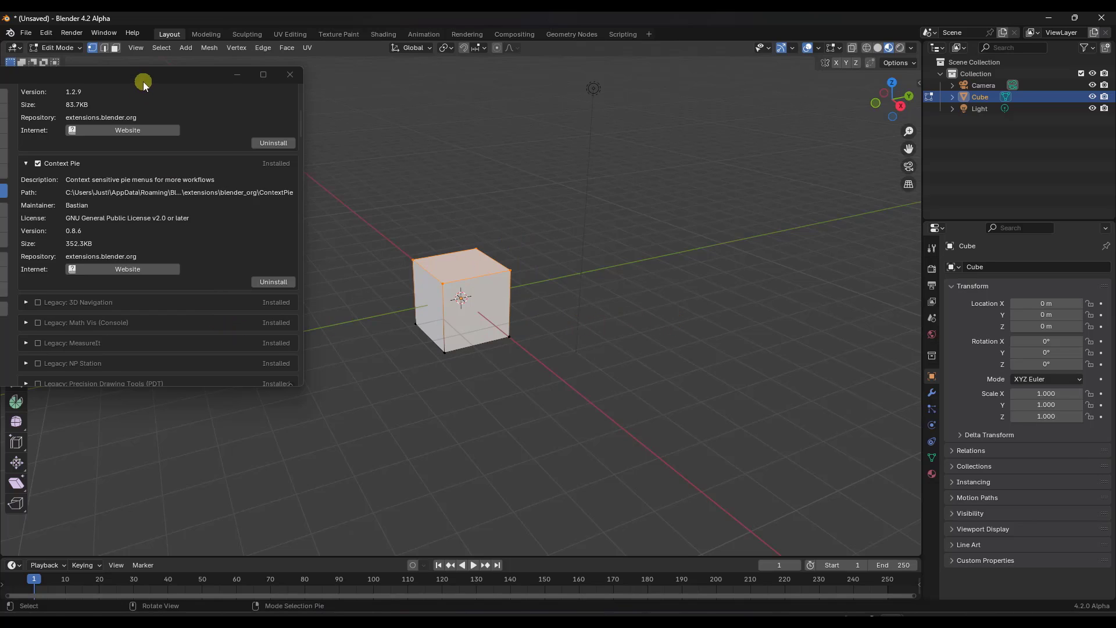
left_click_drag(144, 83, 287, 85)
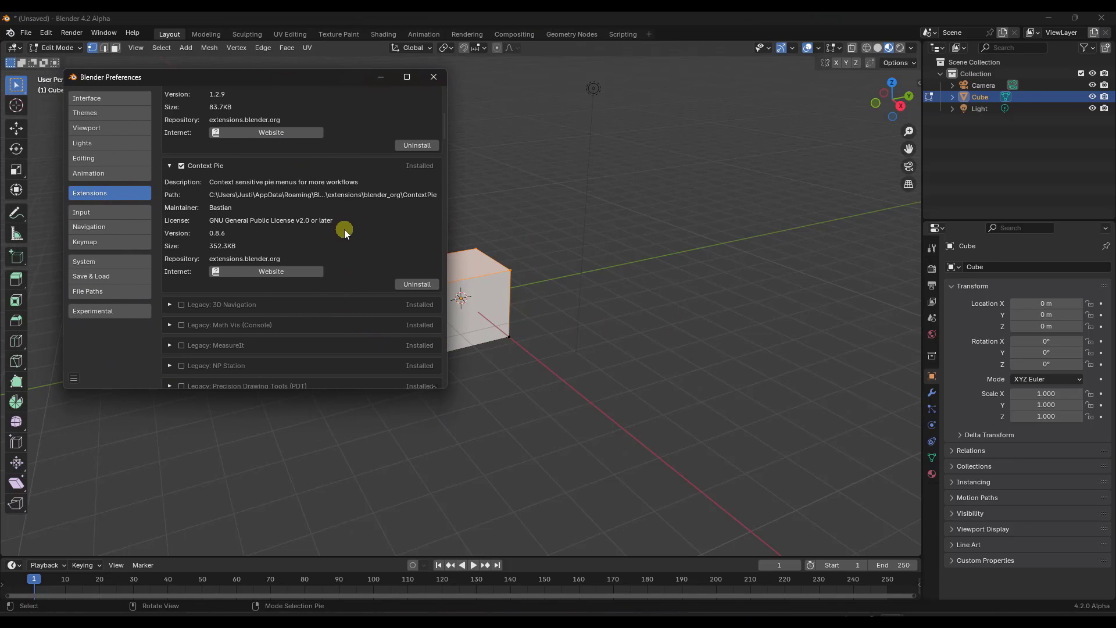